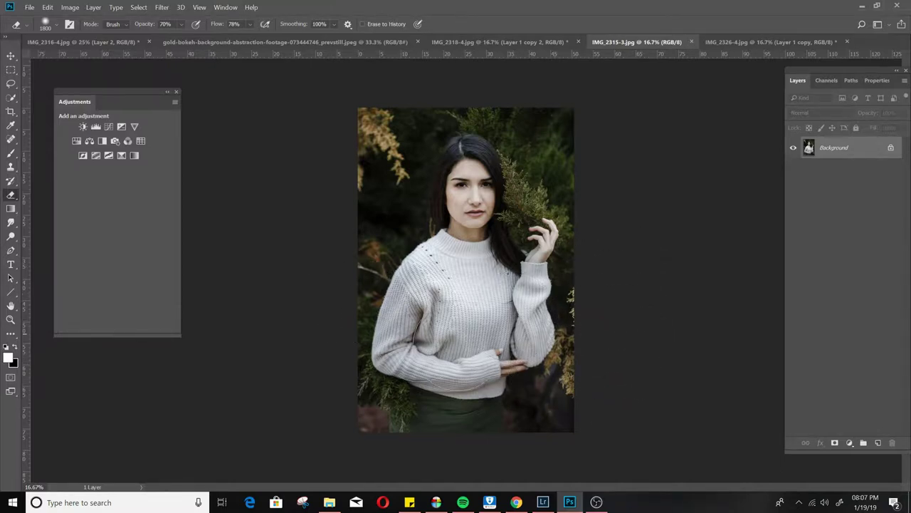
left_click(539, 41)
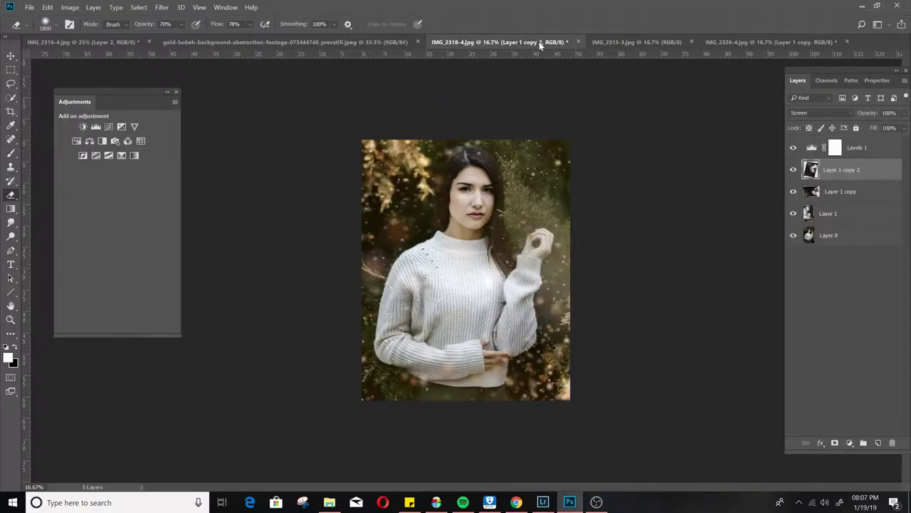
left_click(104, 43)
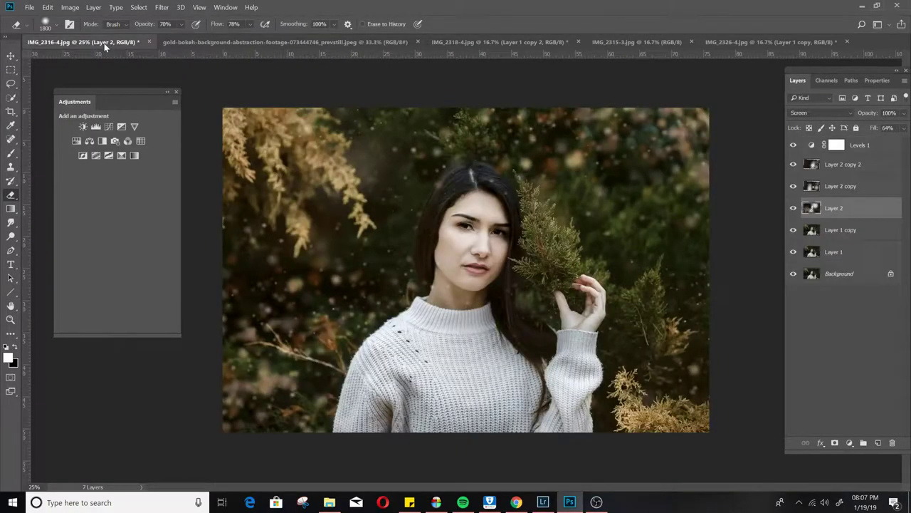
left_click(264, 41)
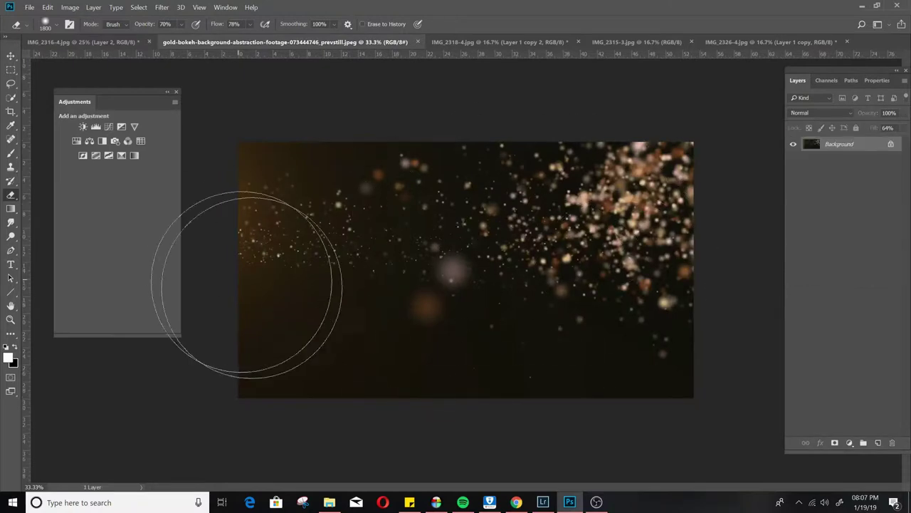
left_click(636, 41)
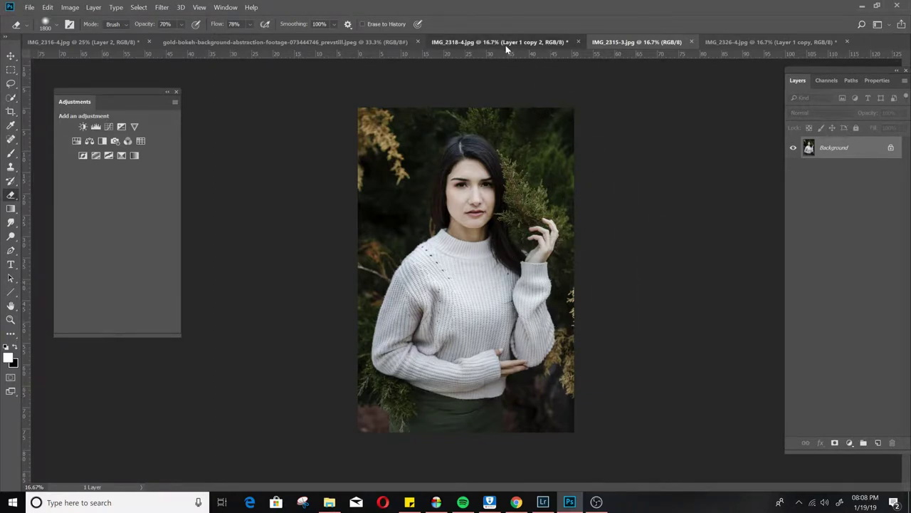
left_click(502, 43)
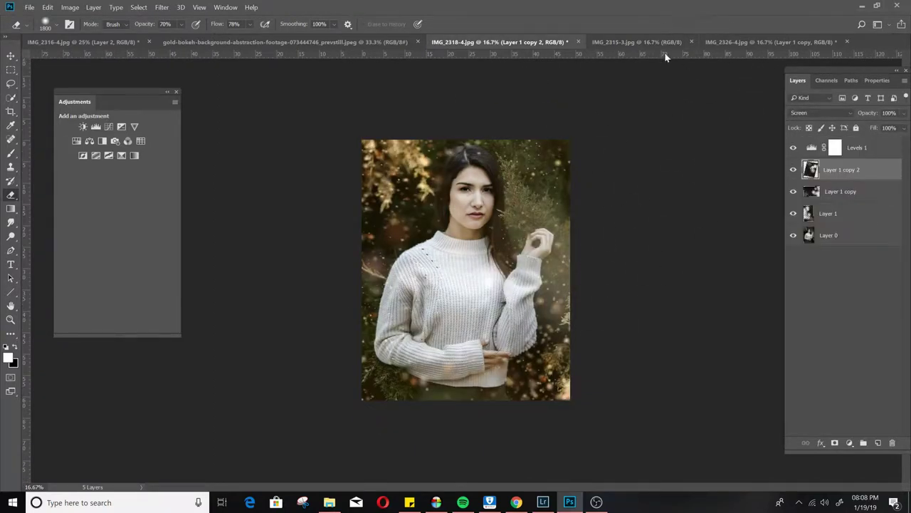
left_click(636, 42)
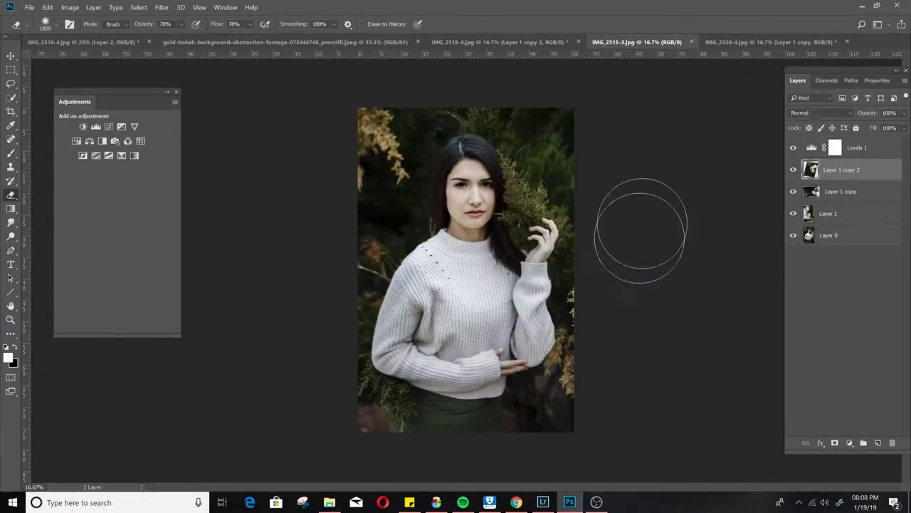
left_click(500, 42)
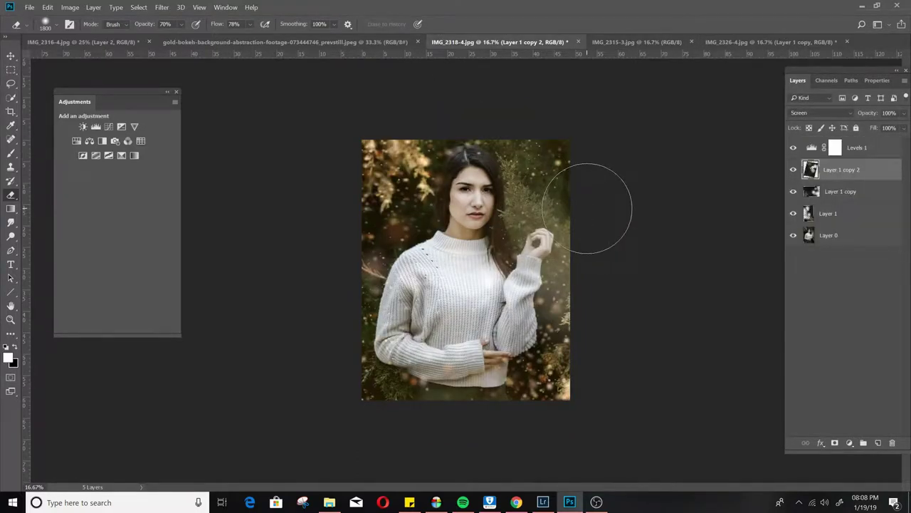
left_click(643, 43)
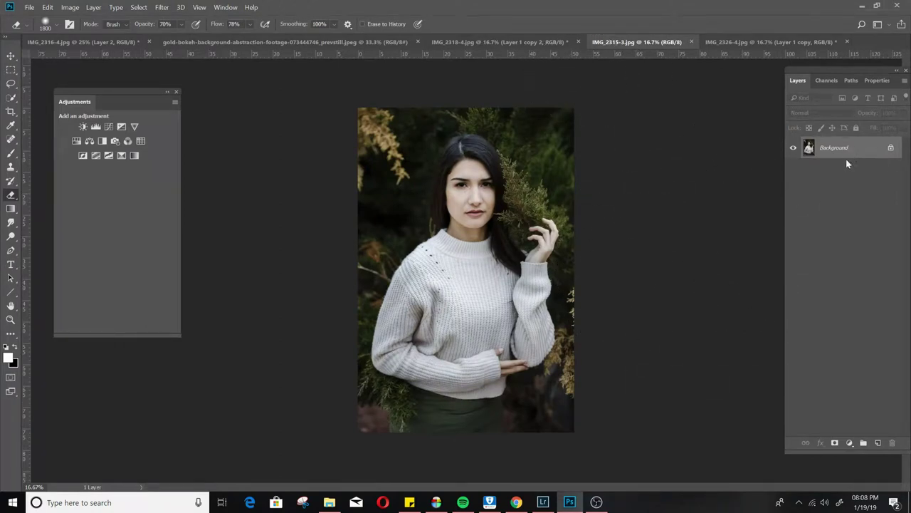
- Duplicate the portrait layer twice and drag the gold bokeh image in as Layer 2
key("ctrl+j")
key("ctrl+j")
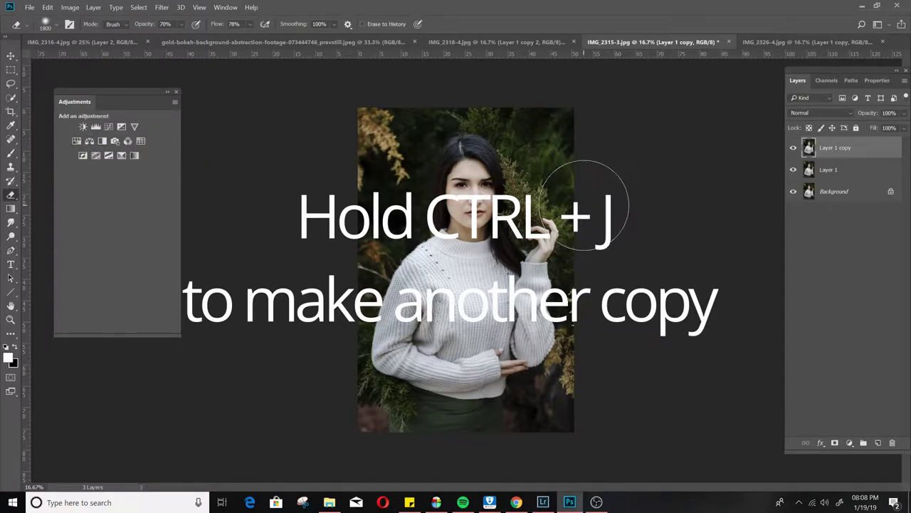
left_click(287, 41)
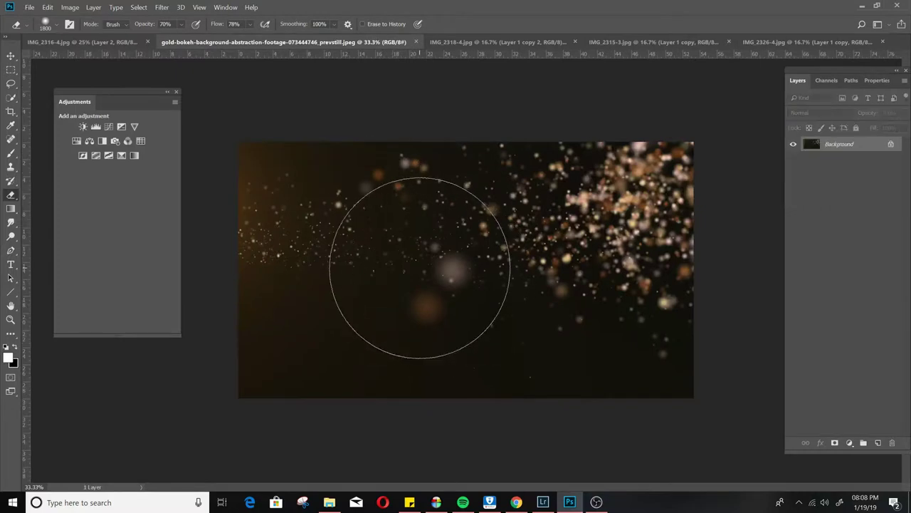
left_click(11, 57)
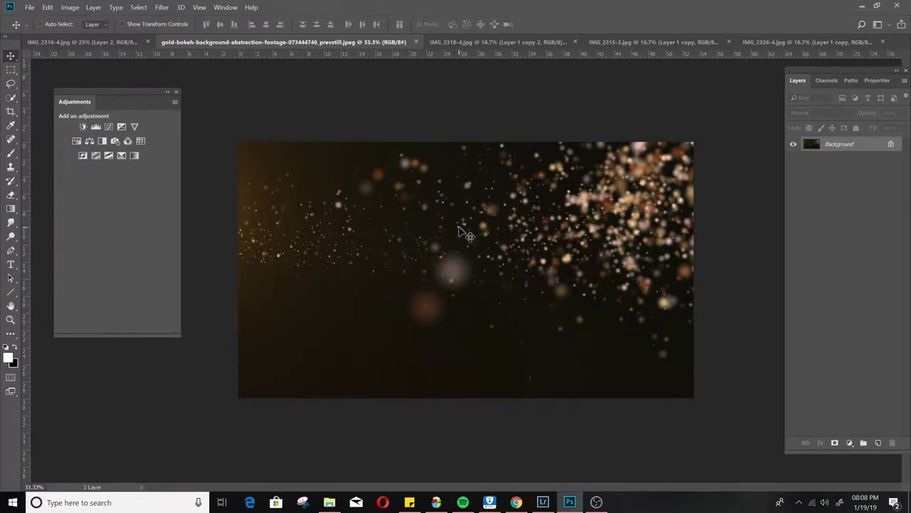
left_click_drag(611, 42, 515, 258)
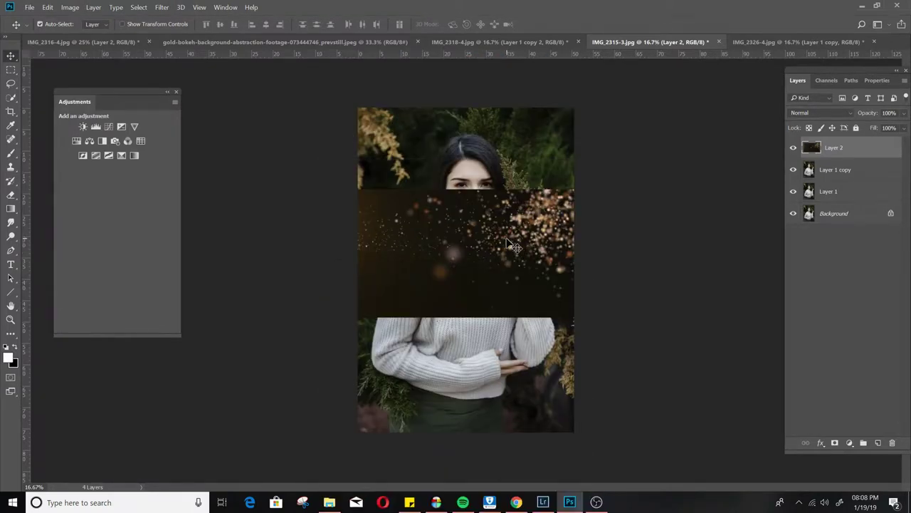
- Rotate the bokeh layer upright, enlarge it over most of the portrait, and apply the transform
key("ctrl+t")
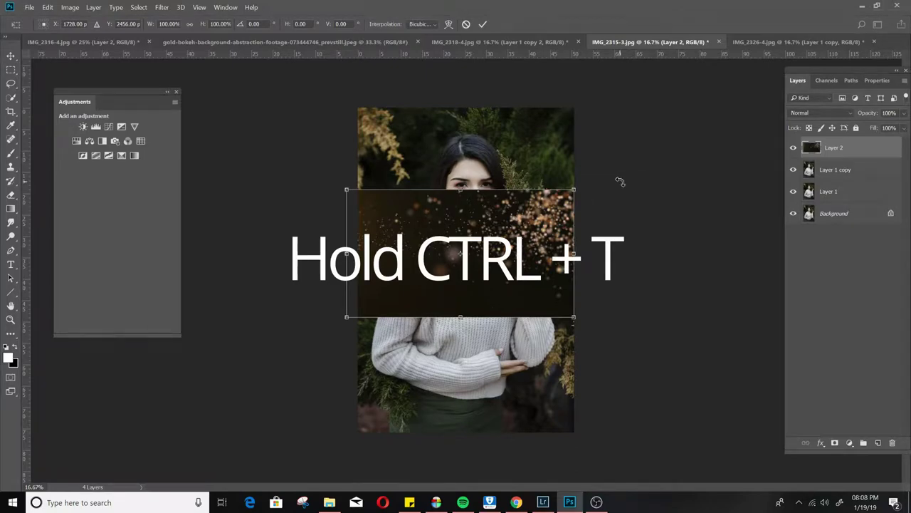
left_click_drag(620, 183, 629, 271)
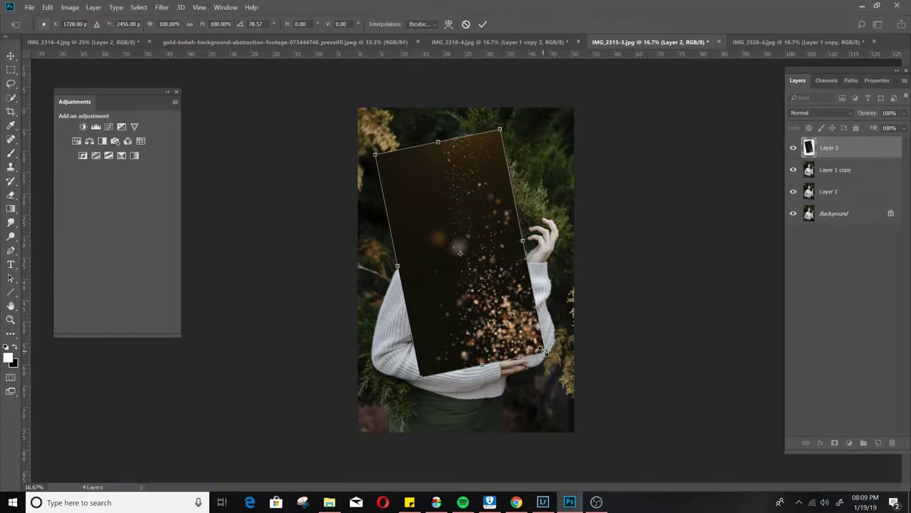
left_click_drag(543, 351, 597, 361)
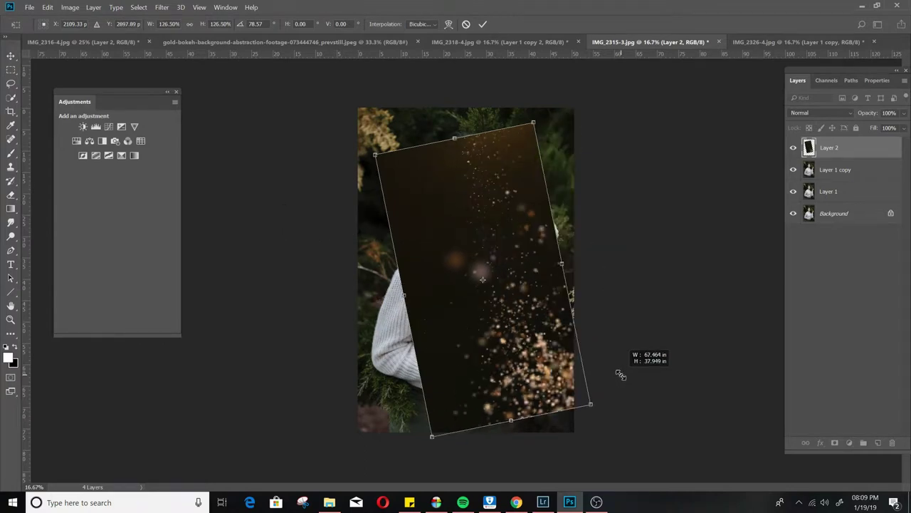
left_click_drag(621, 376, 615, 419)
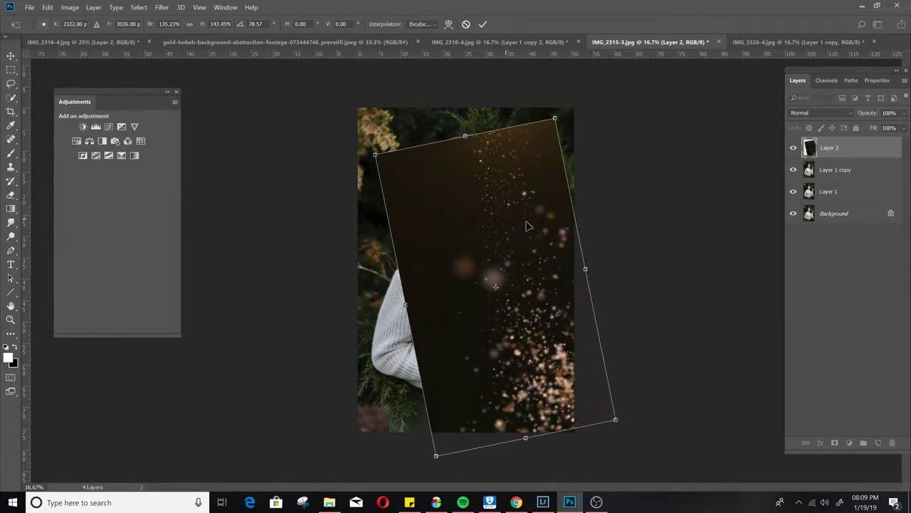
left_click(10, 57)
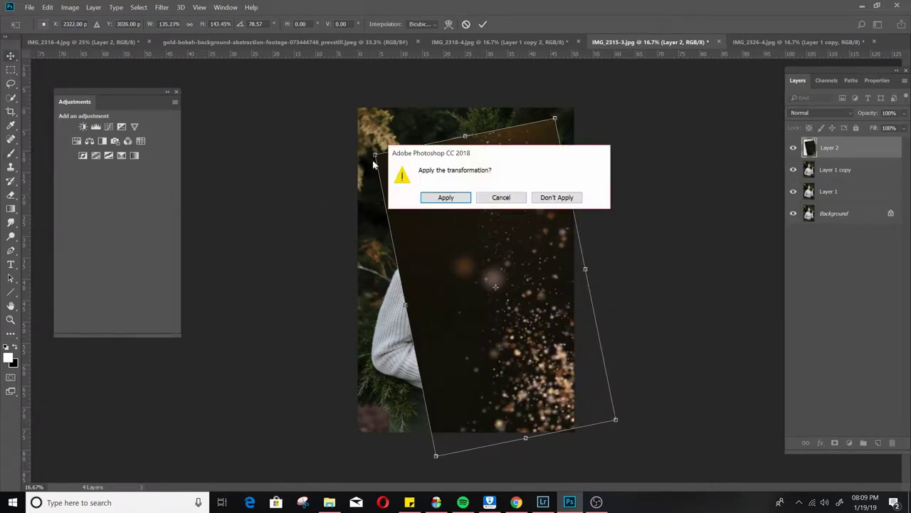
left_click(444, 199)
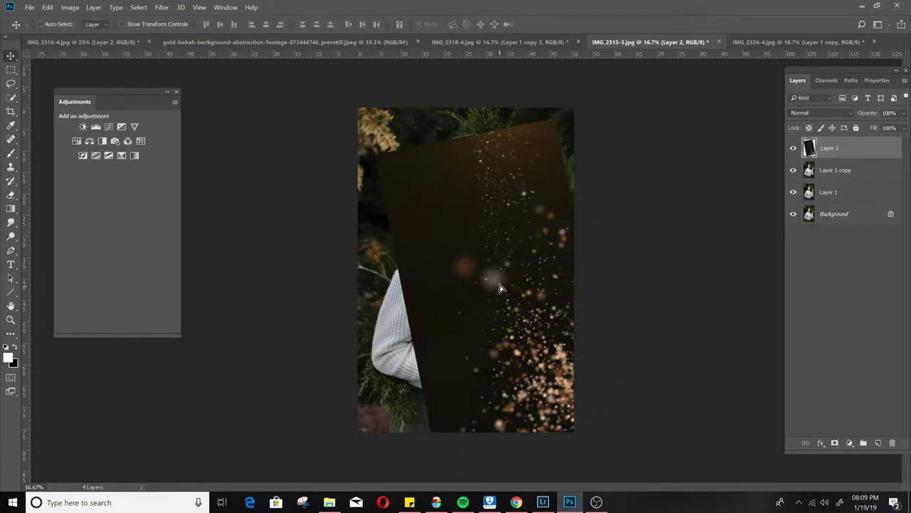
- Rotate the bokeh layer about 34.6° more and scale it to 146% × 143.32% over the portrait
left_click_drag(497, 278, 501, 268)
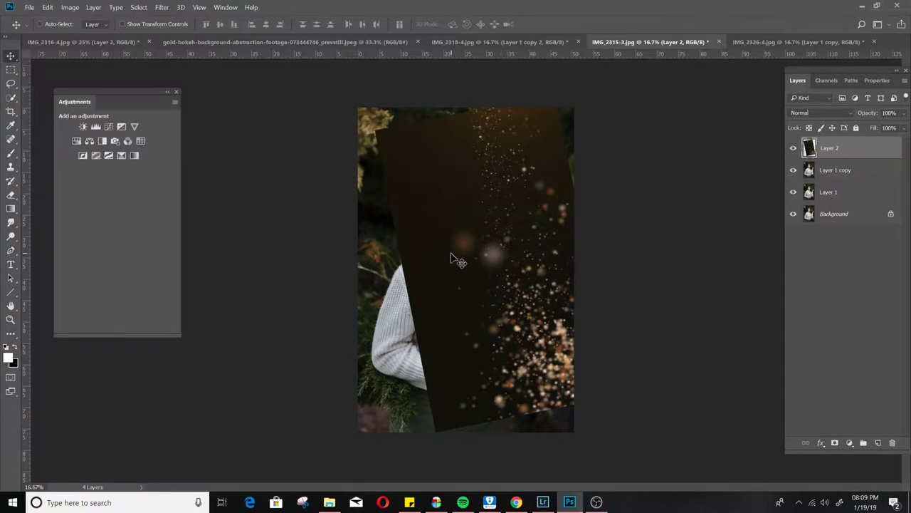
key("ctrl+t")
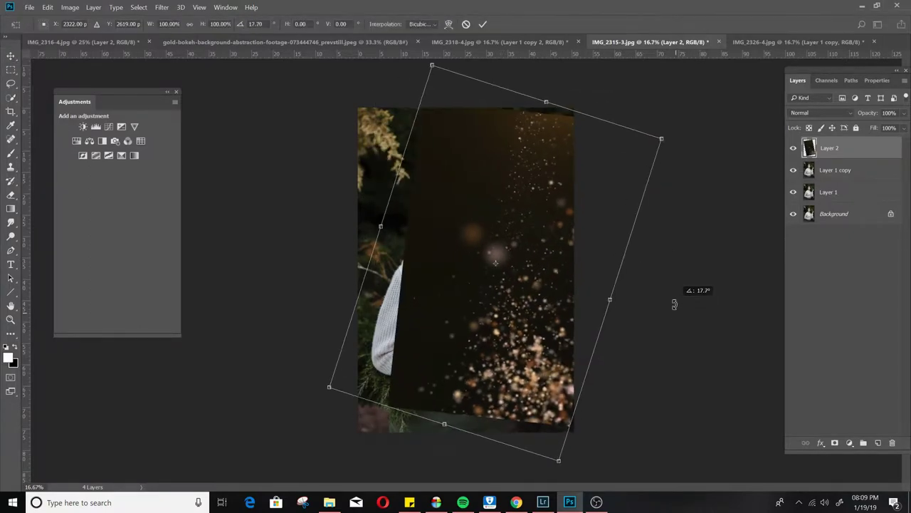
left_click_drag(675, 304, 667, 360)
left_click_drag(402, 404, 301, 459)
left_click_drag(620, 140, 645, 103)
left_click_drag(583, 359, 667, 417)
left_click_drag(556, 371, 516, 352)
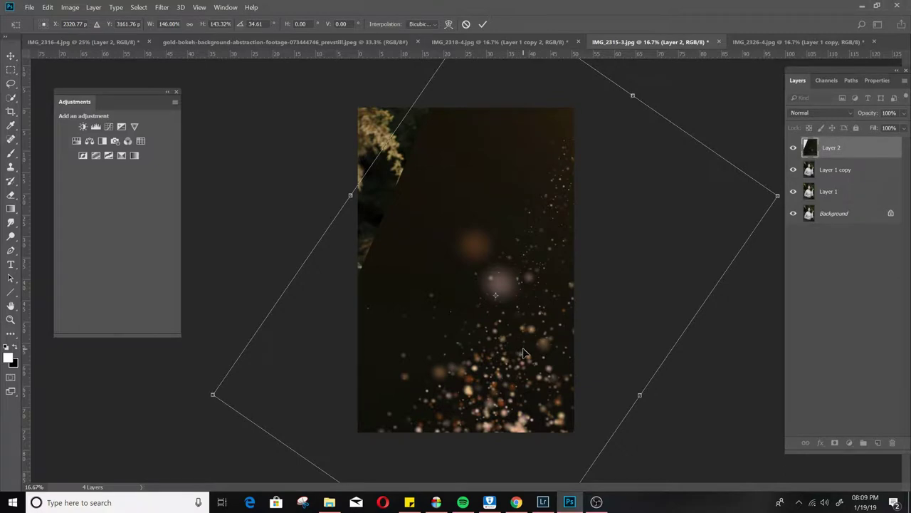
key("Return")
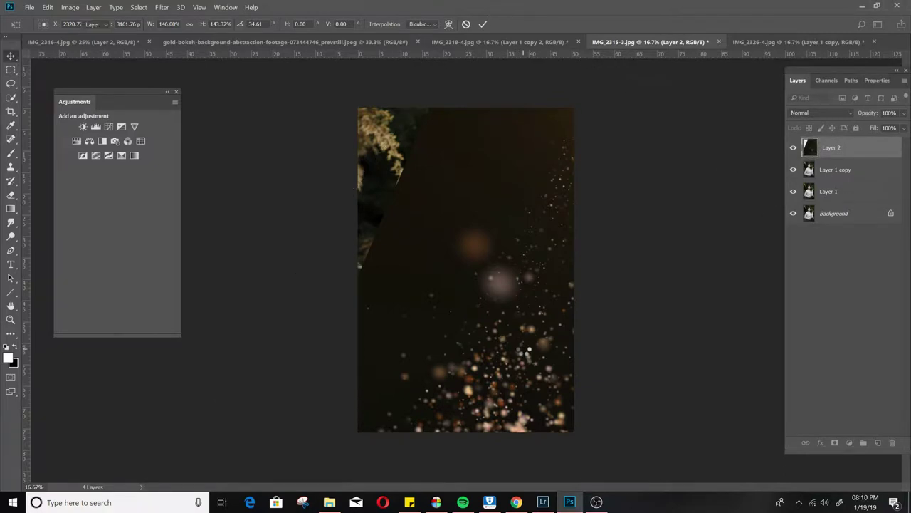
left_click_drag(502, 340, 504, 320)
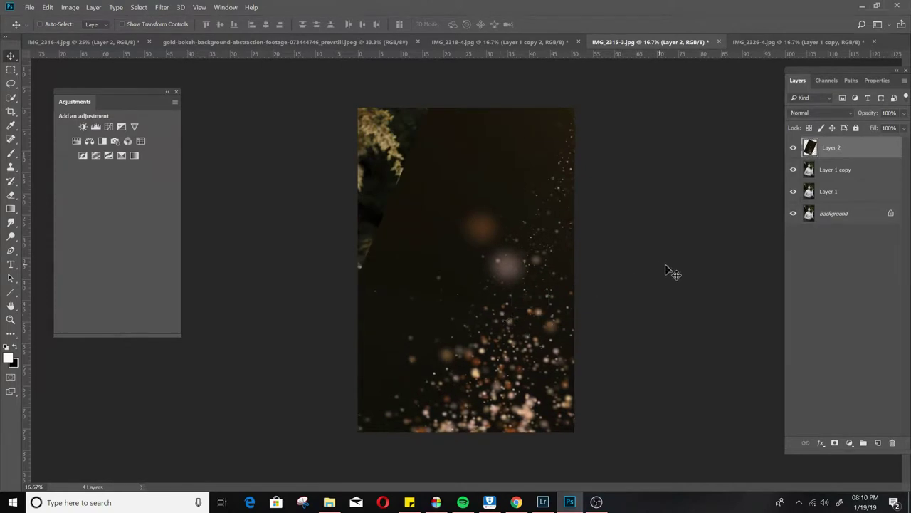
- Set the bokeh layer's blend mode to Screen and nudge it over the portrait
left_click(827, 113)
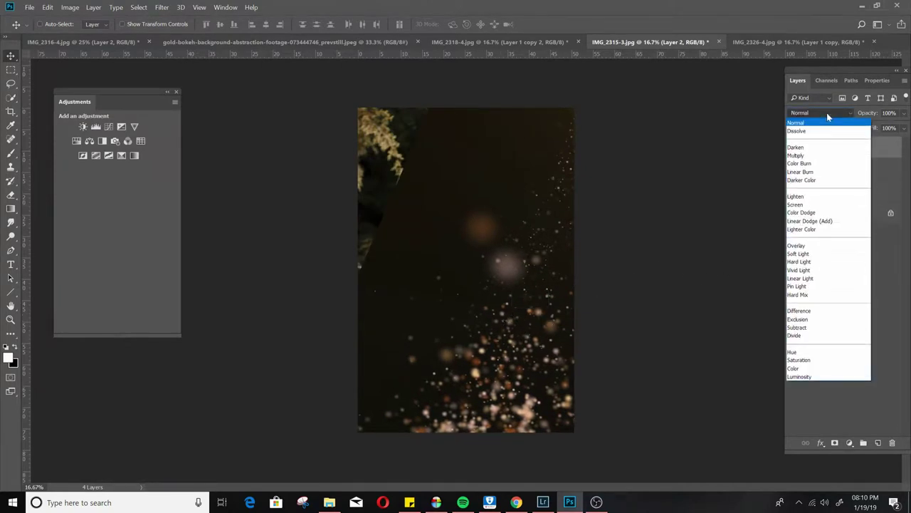
left_click(820, 206)
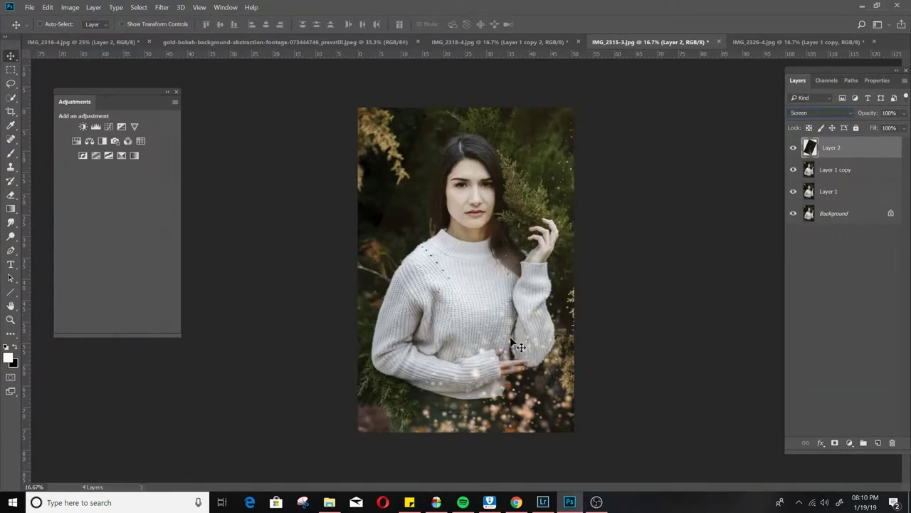
mouse_move(515, 334)
left_mouse_down()
mouse_move(520, 345)
mouse_move(520, 329)
mouse_move(528, 333)
left_mouse_up()
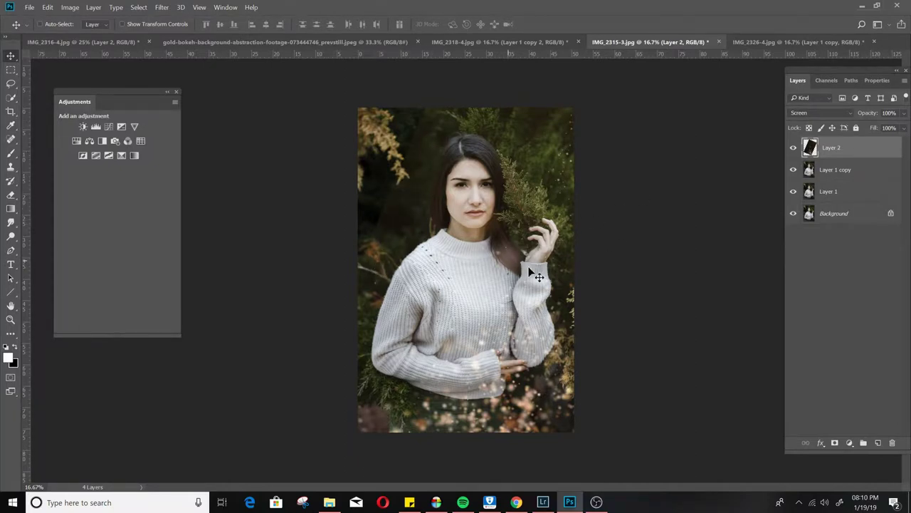
- Widen the bokeh layer to 105.95% and position it along the portrait's bottom and right
key("ctrl")
key("ctrl+t")
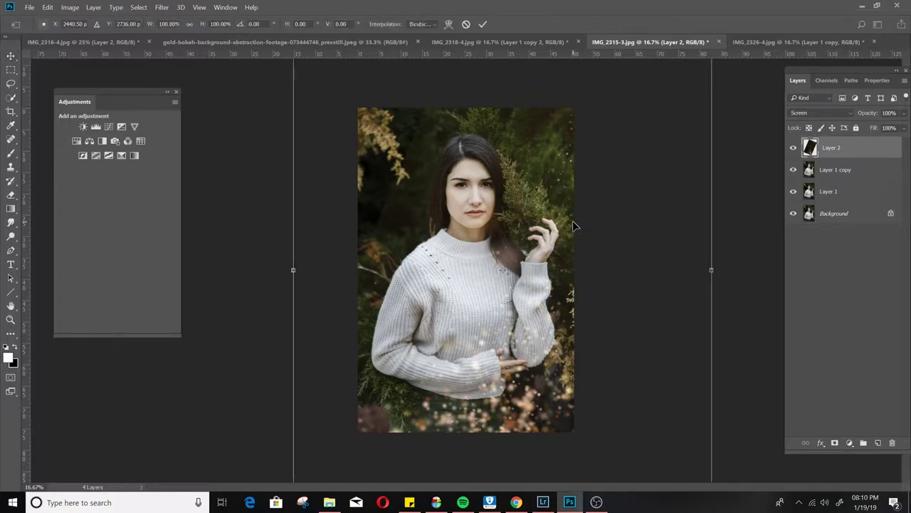
left_click_drag(291, 188, 185, 122)
mouse_move(570, 350)
left_mouse_down()
mouse_move(588, 354)
mouse_move(576, 319)
mouse_move(579, 340)
left_mouse_up()
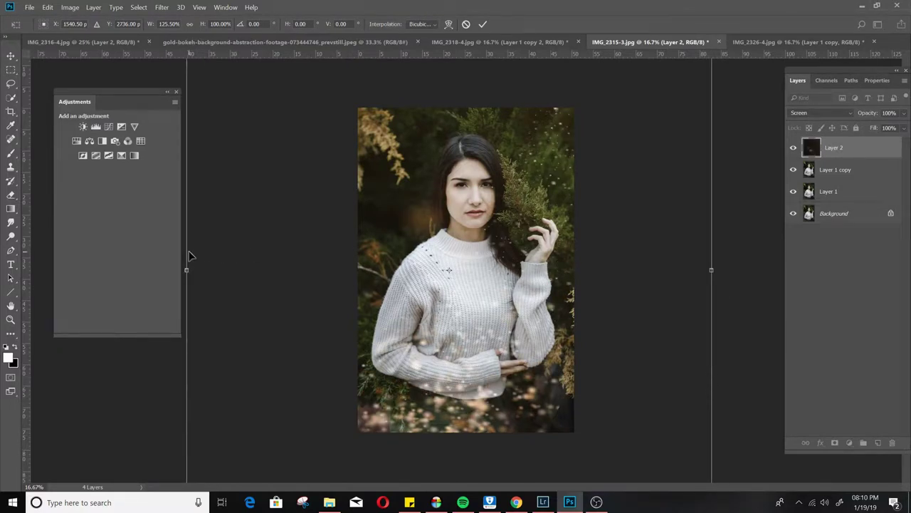
left_click_drag(187, 252, 267, 249)
left_click_drag(517, 380, 556, 374)
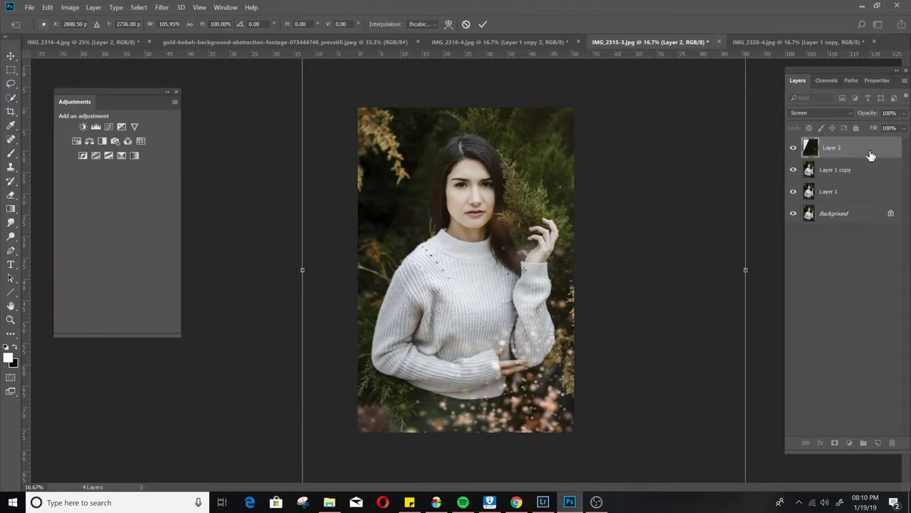
key("Return")
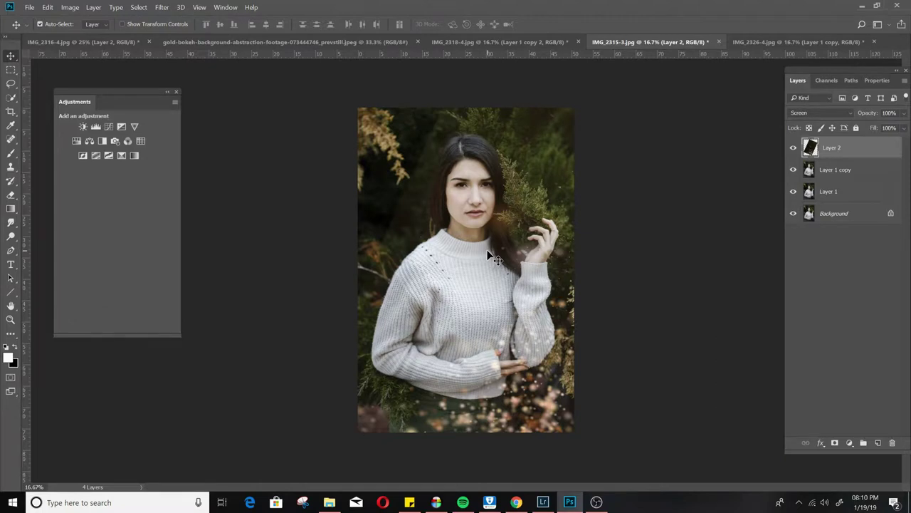
- Duplicate the bokeh layer, rotate the copy to -167.91°, then duplicate it again
key("ctrl+j")
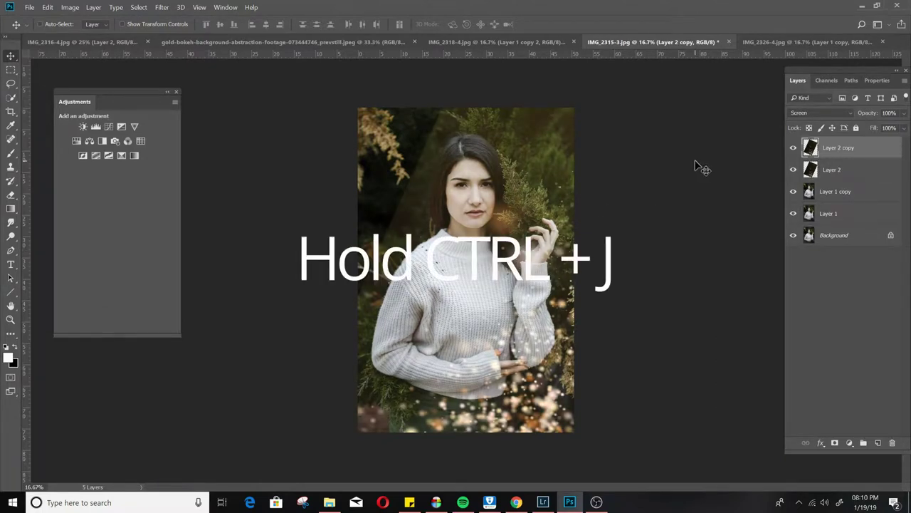
key("ctrl+t")
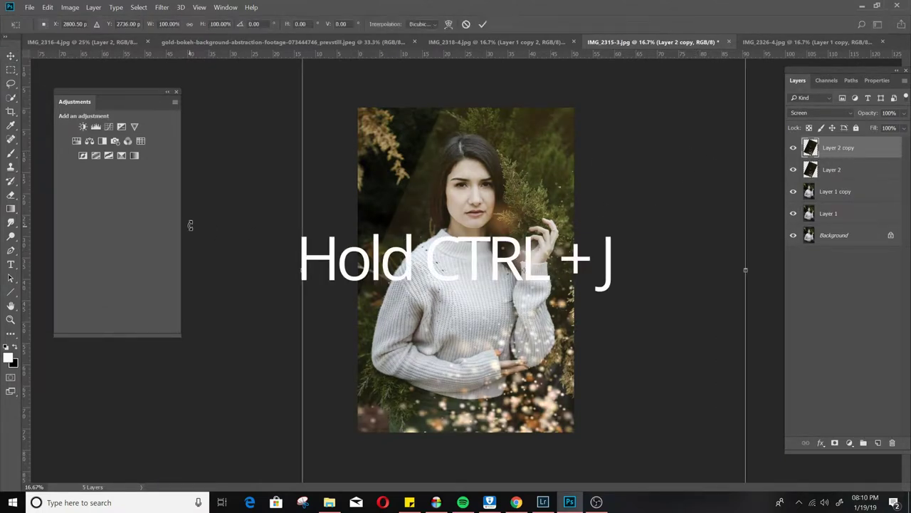
left_click_drag(292, 427, 455, 277)
key("Return")
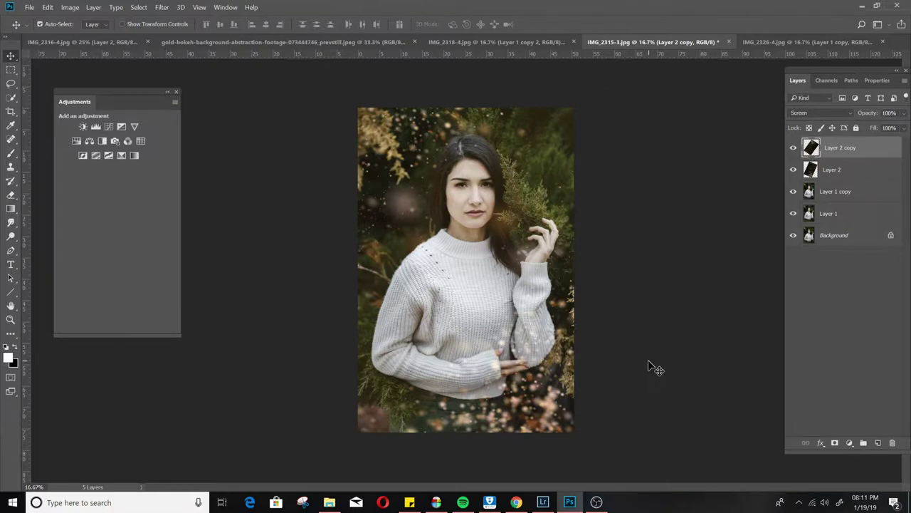
key("ctrl+j")
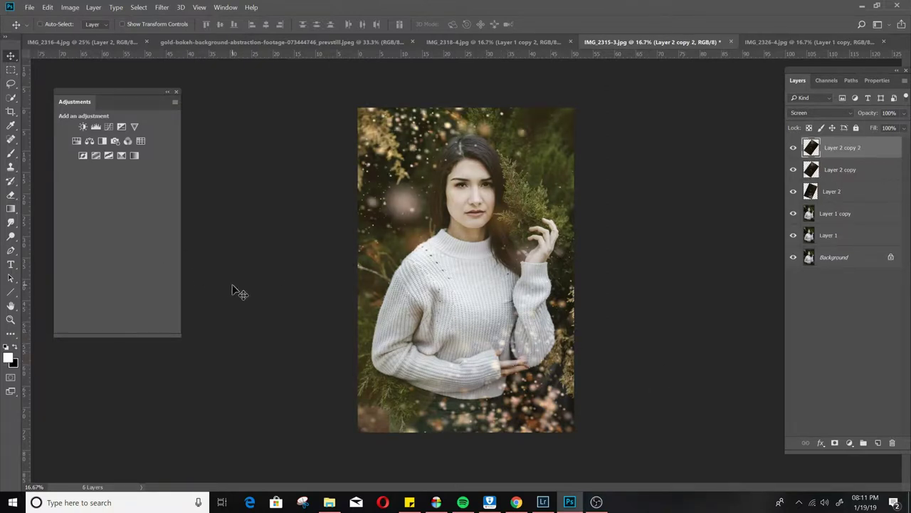
- Stretch Layer 2 copy 2 wider and rotate it toward about -142.7°
key("ctrl+t")
left_click_drag(661, 372, 829, 382)
left_click_drag(598, 437, 554, 451)
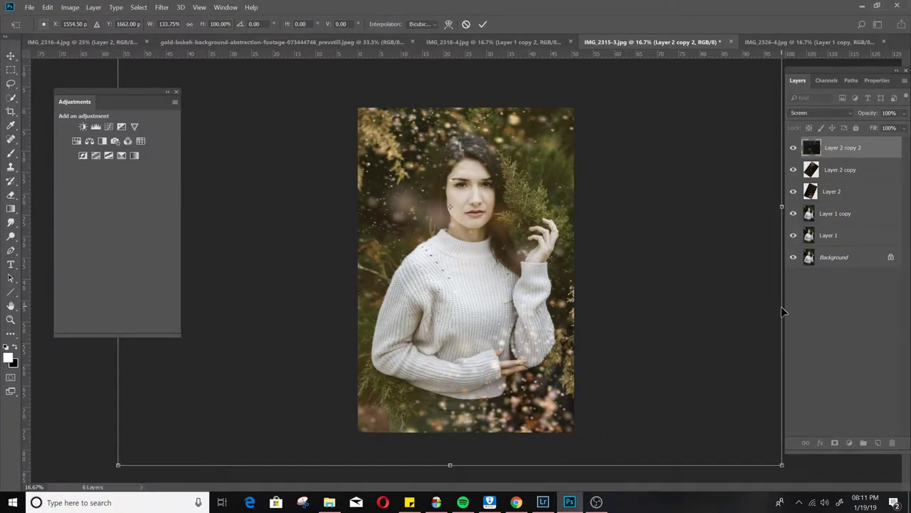
key("ctrl+minus")
left_click_drag(753, 278, 335, 390)
left_click_drag(450, 319, 468, 350)
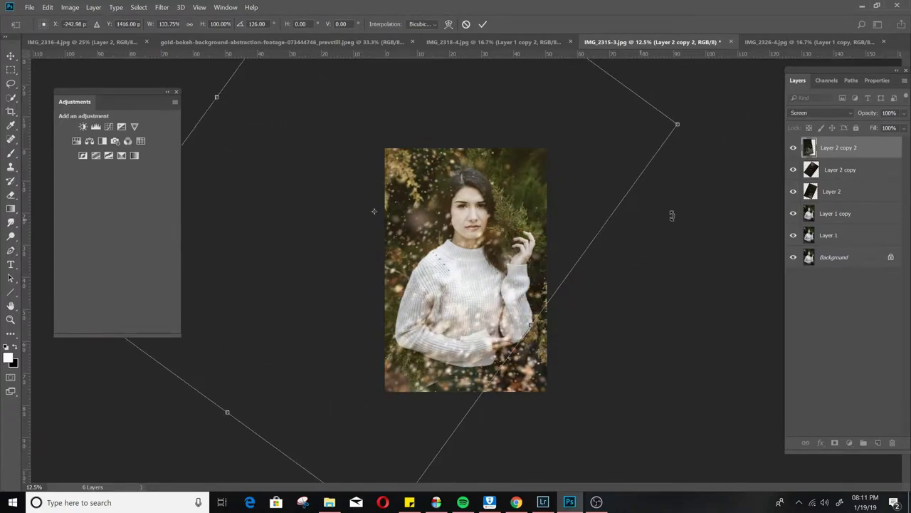
left_click_drag(703, 215, 361, 489)
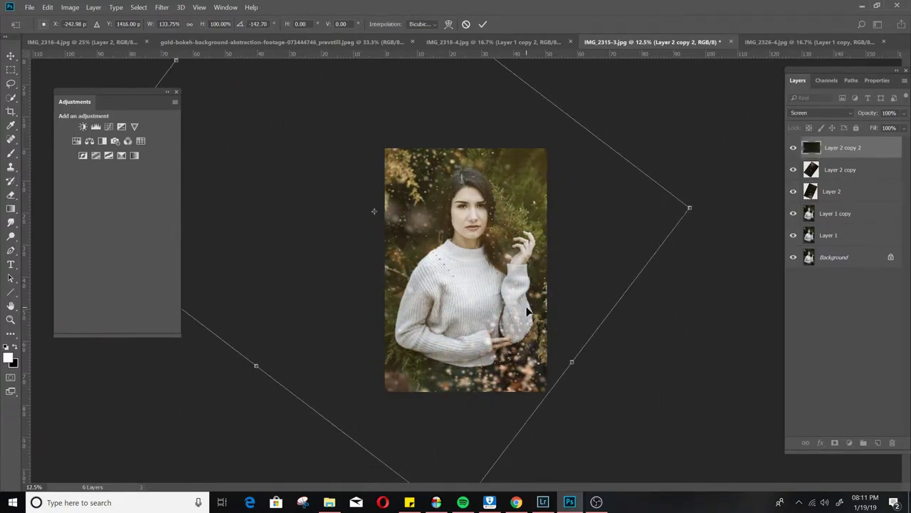
- Fine-tune the copy's scale to 124.10% × 97.66% and shift it up and left
key("ctrl+plus")
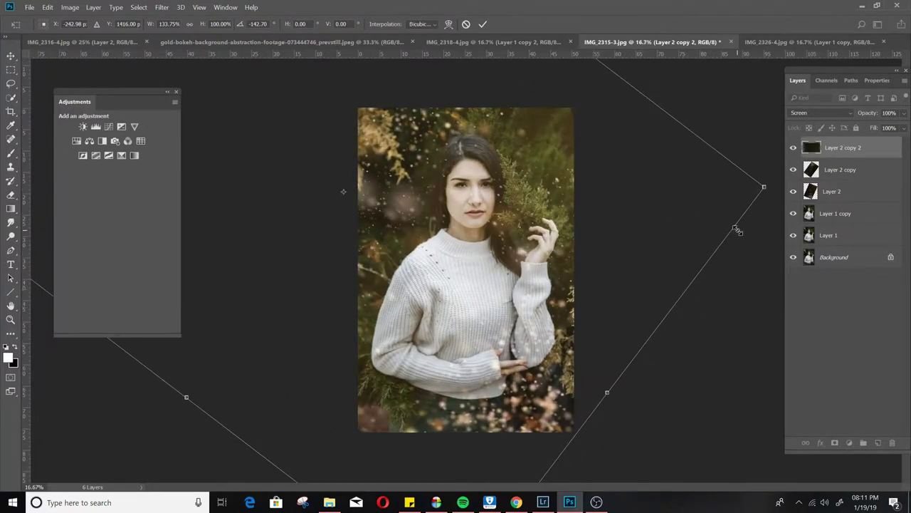
left_click_drag(733, 236, 712, 236)
left_click_drag(583, 206, 630, 307)
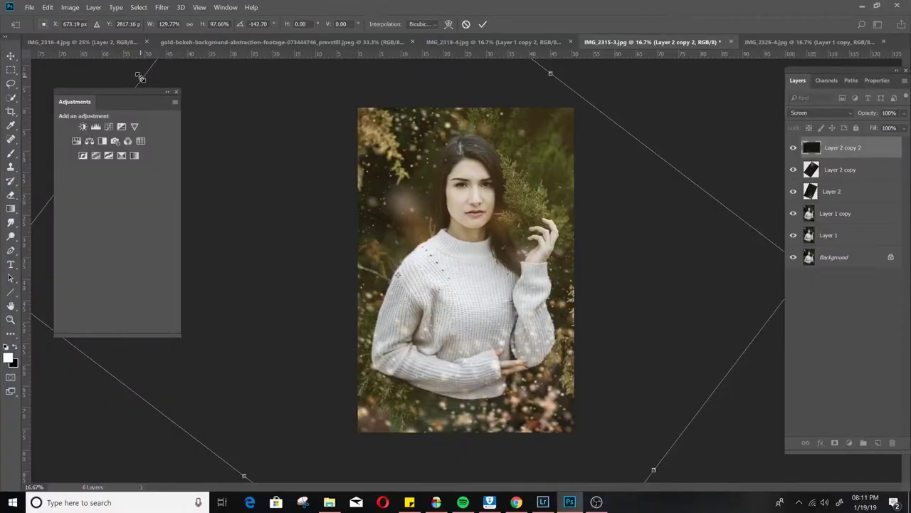
left_click_drag(140, 76, 159, 86)
left_click_drag(495, 381, 481, 349)
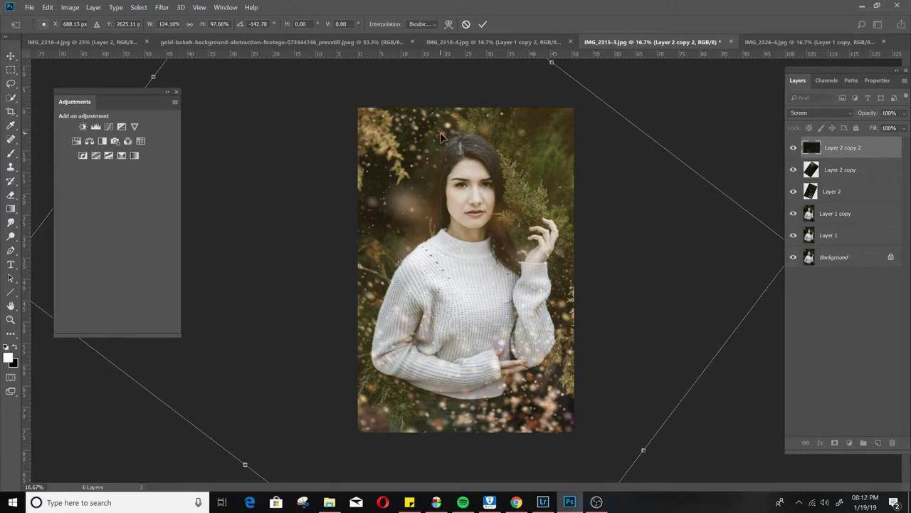
- Crop the portrait to 4:5 (8x10), positioning the photo within the frame
key("c")
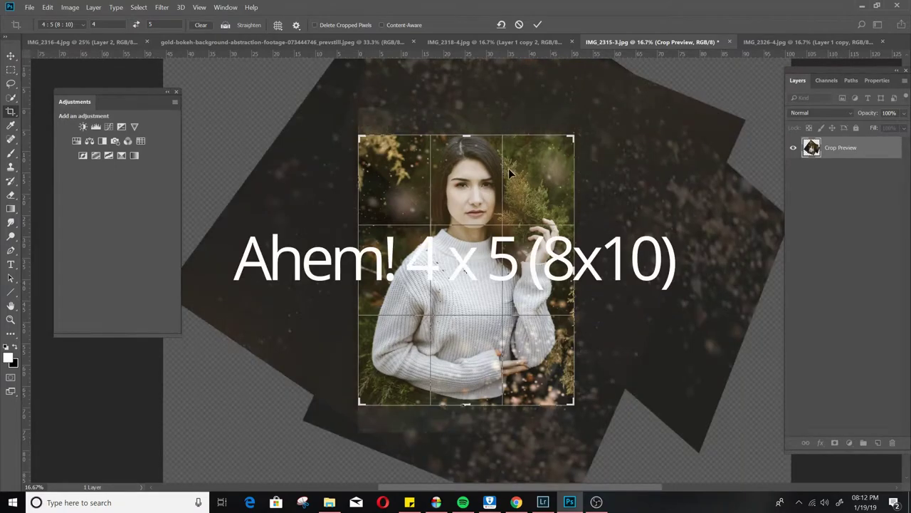
left_click_drag(509, 168, 509, 173)
mouse_move(540, 211)
left_mouse_down()
mouse_move(536, 184)
mouse_move(533, 199)
left_mouse_up()
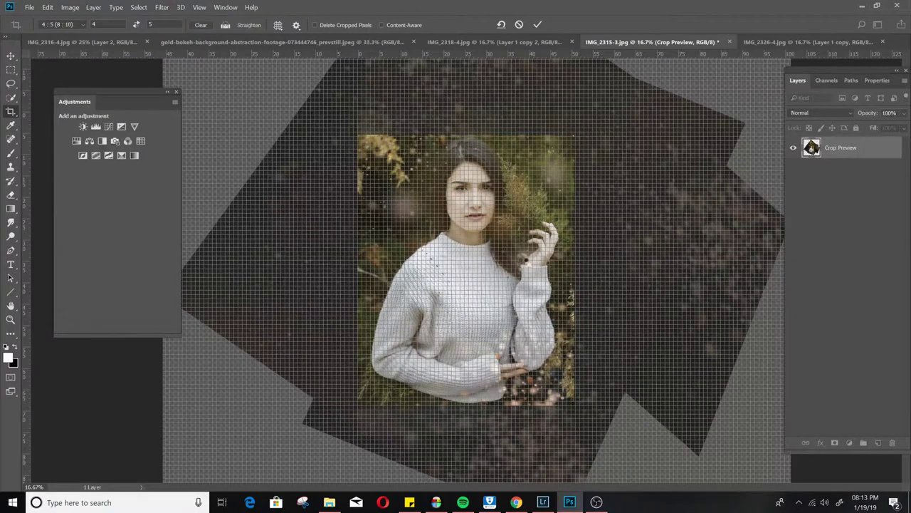
key("Return")
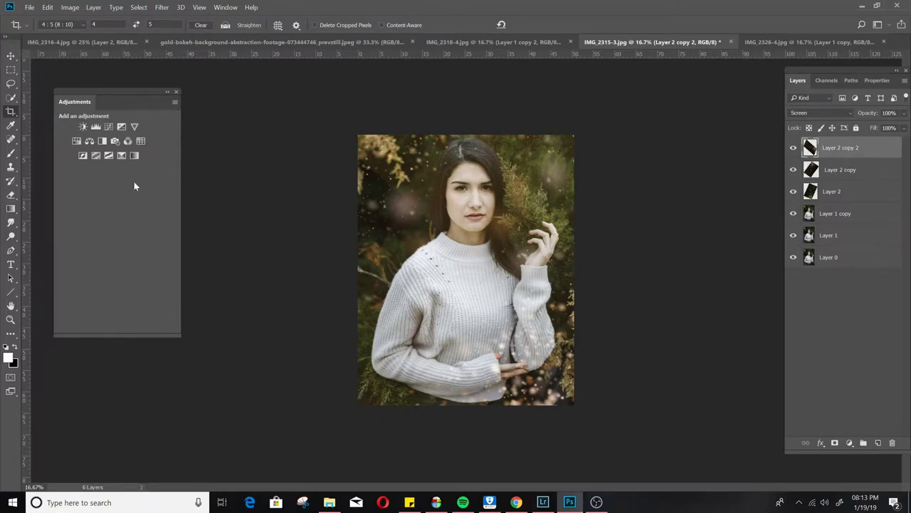
- Choose the Eraser with 70% opacity and 72% flow
left_click(11, 194)
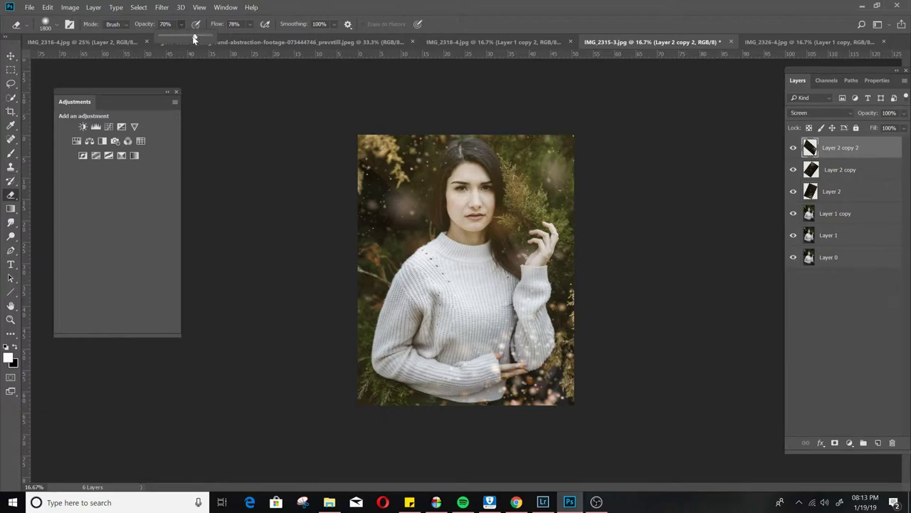
left_click(251, 26)
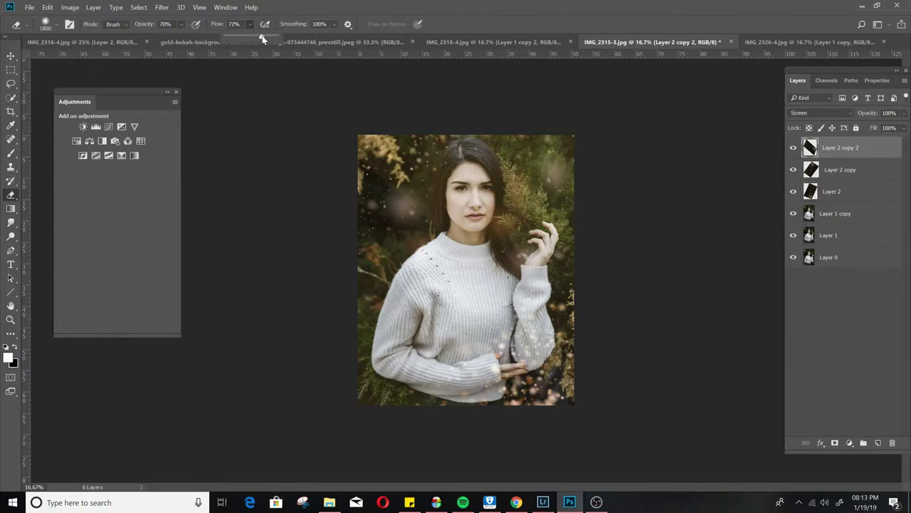
left_click_drag(262, 37, 260, 38)
left_click(368, 197)
- Erase bokeh beside the face with a 1200 brush, moving through the bokeh copies to Layer 2
key("ctrl+plus")
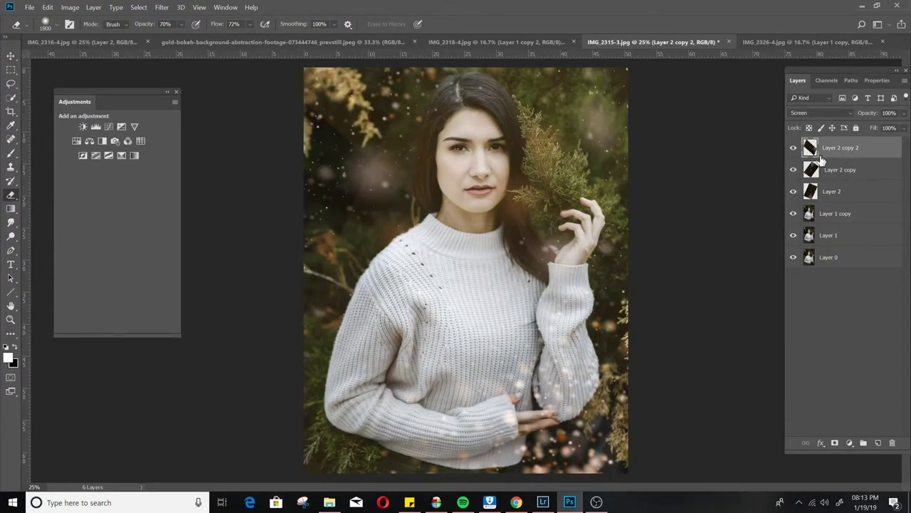
left_click(507, 156)
key("bracketleft")
key("bracketleft")
key("bracketleft")
key("bracketleft")
key("bracketleft")
key("bracketleft")
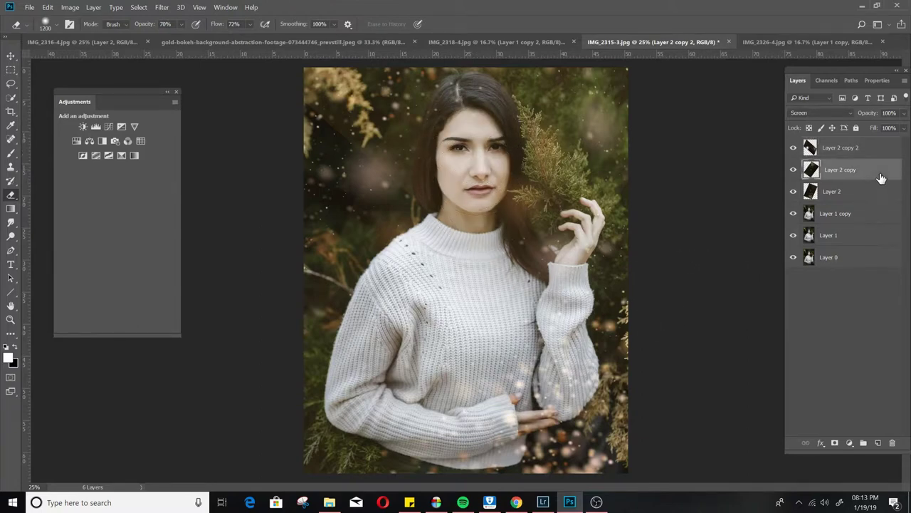
left_click(875, 150)
left_click(863, 176)
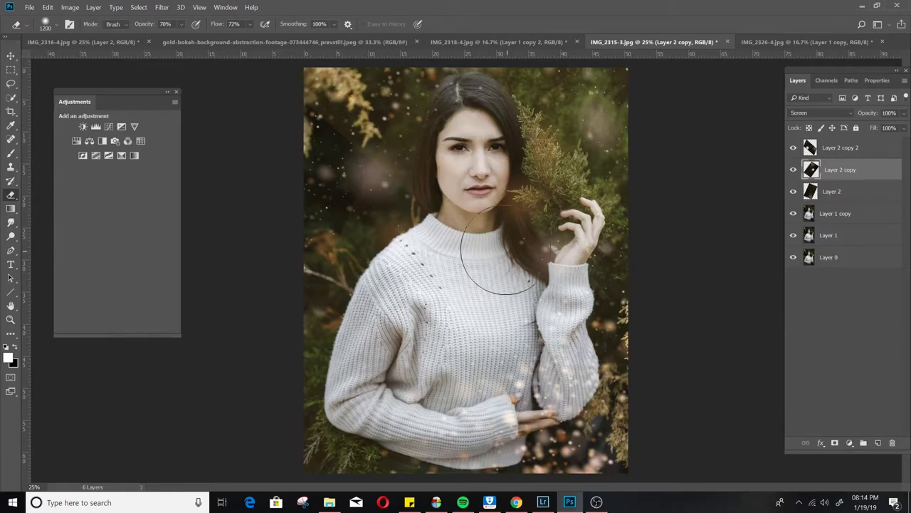
left_click(858, 201)
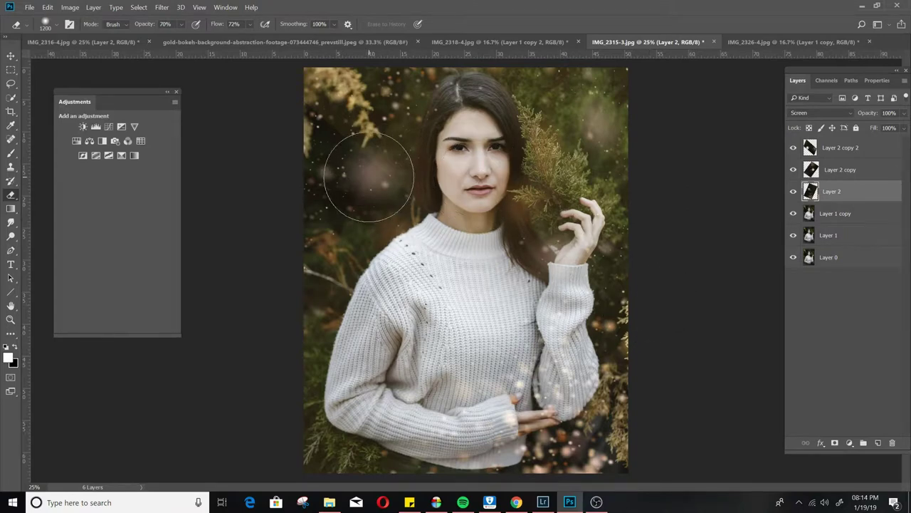
- With a 1300 eraser, clear bokeh from the subject on Layer 2 copy 2, Layer 2 copy and Layer 2, then check the full view
key("bracketright")
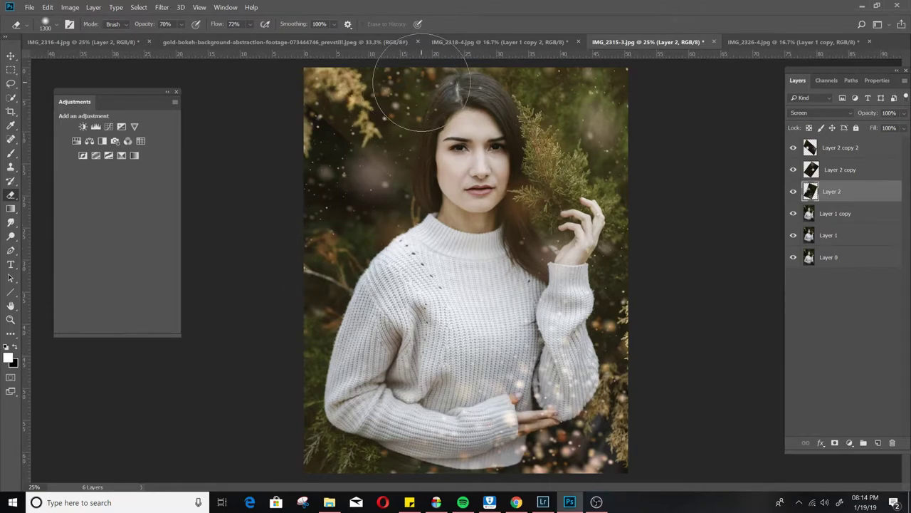
left_click(847, 176)
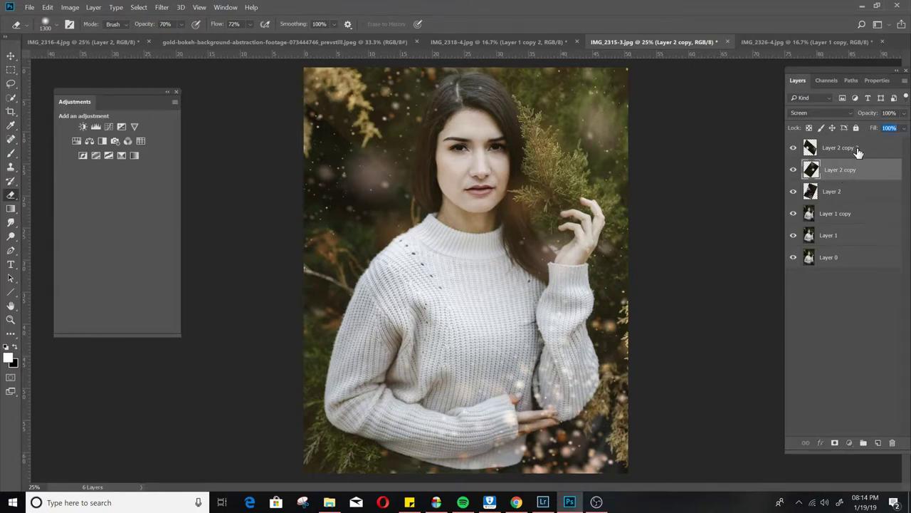
left_click(858, 152)
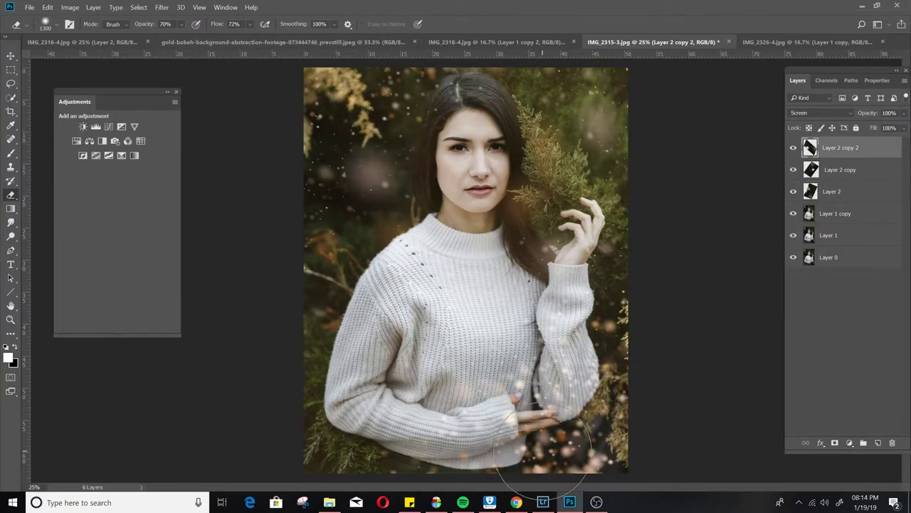
left_click(848, 178)
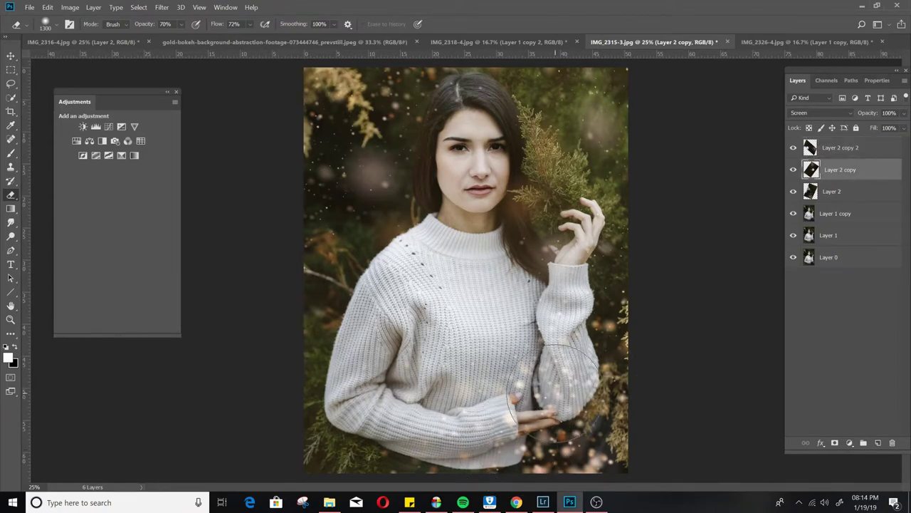
left_click(838, 192)
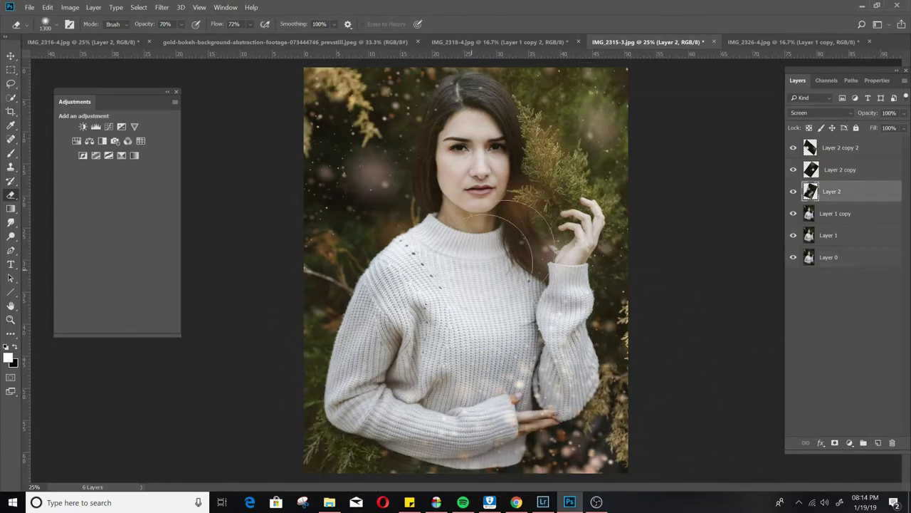
key("ctrl+minus")
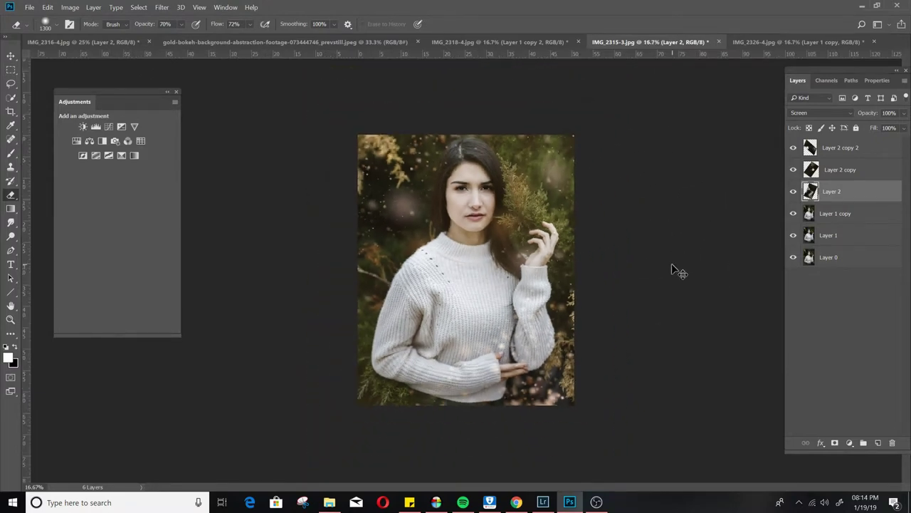
key("ctrl+plus")
key("ctrl+minus")
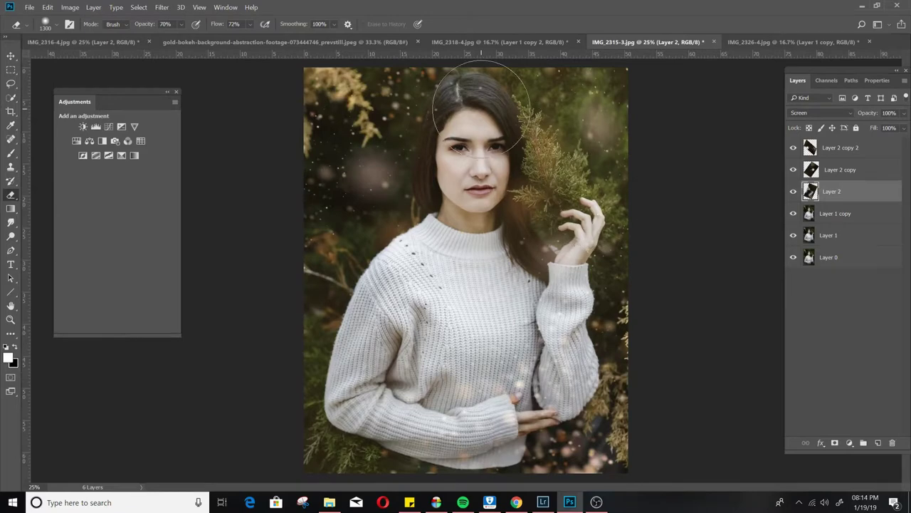
- Erase remaining bokeh over the woman and sweater on Layer 2, Layer 2 copy and Layer 2 copy 2
left_click(868, 171)
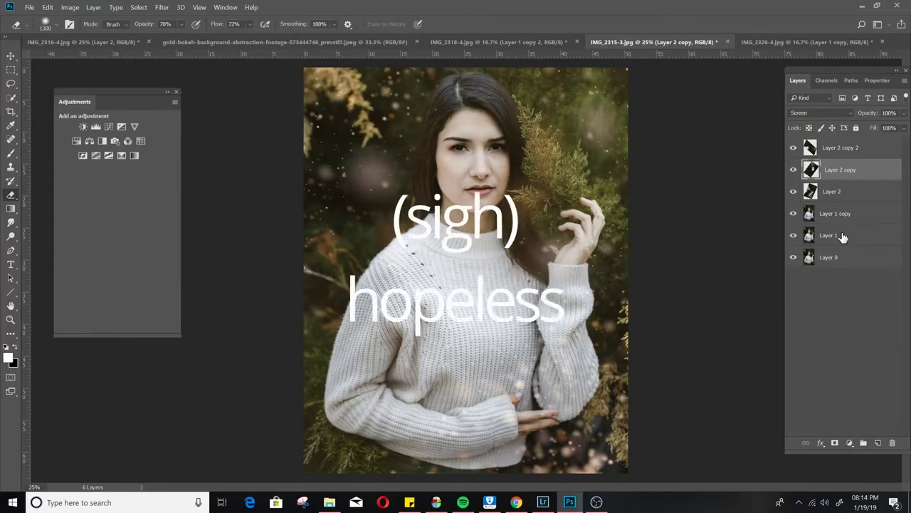
left_click(855, 194)
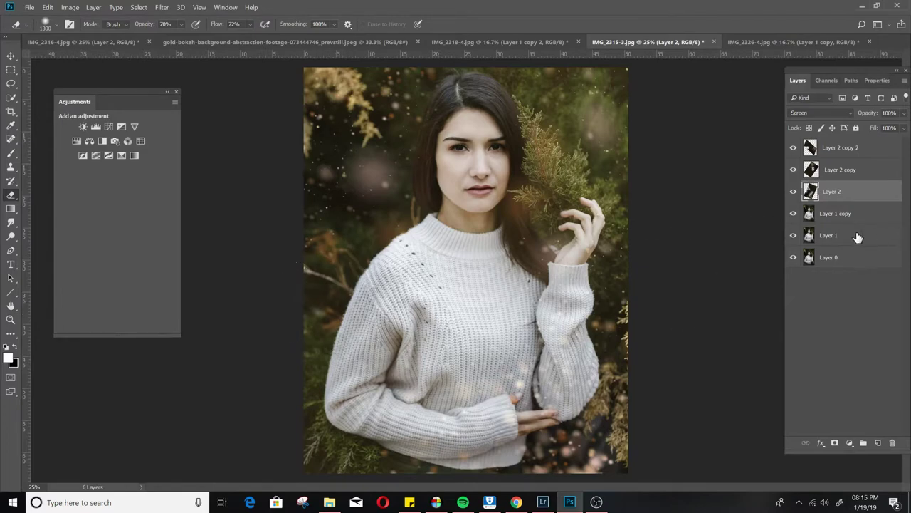
left_click(858, 173)
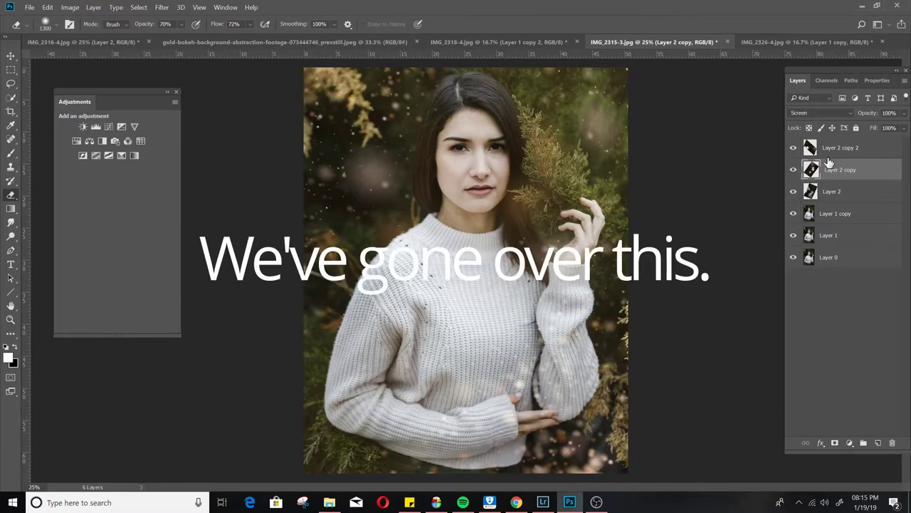
left_click(880, 150)
left_click_drag(615, 88, 635, 102)
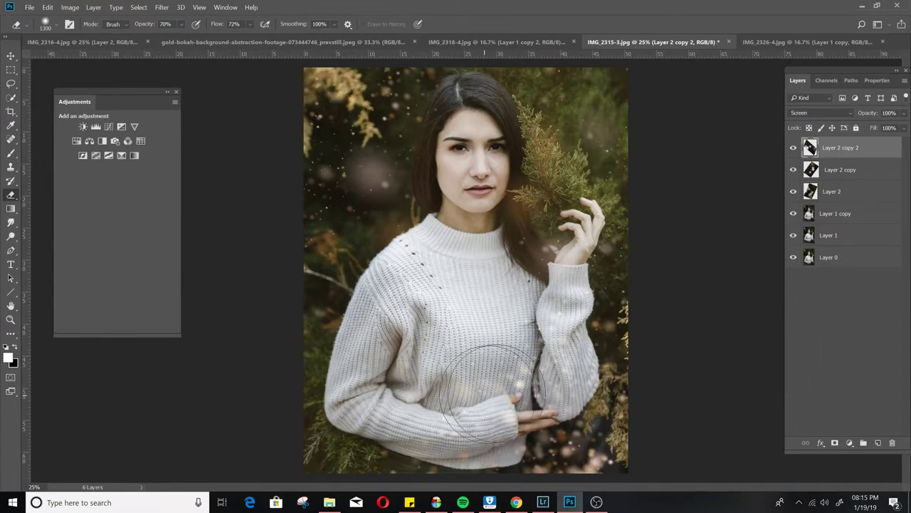
left_click(860, 198)
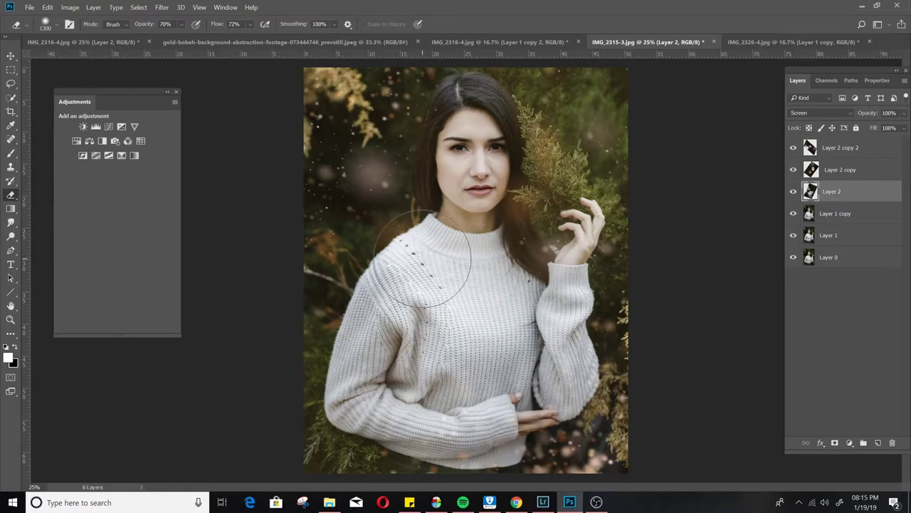
left_click(842, 171)
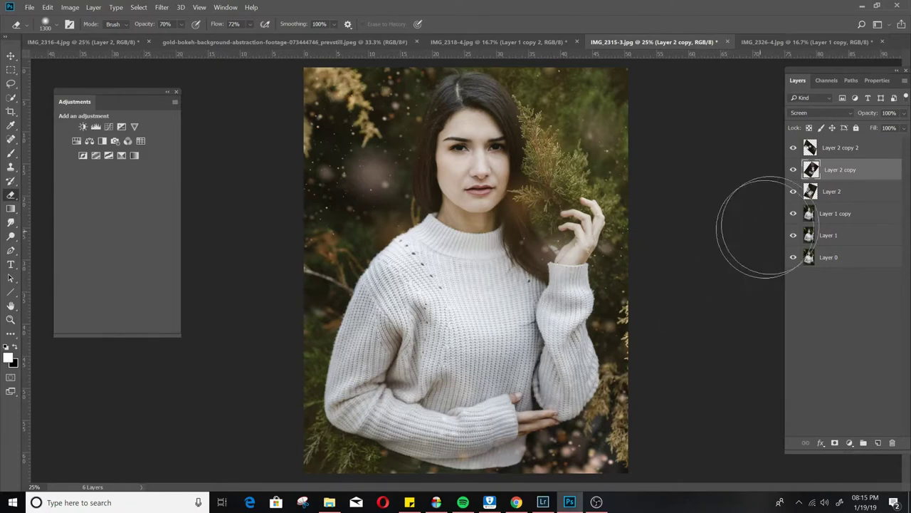
left_click(856, 151)
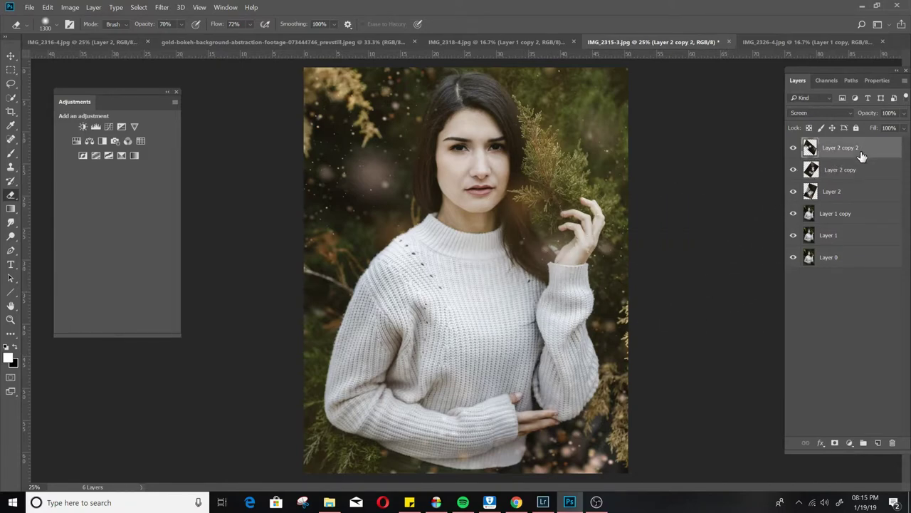
key("ctrl+minus")
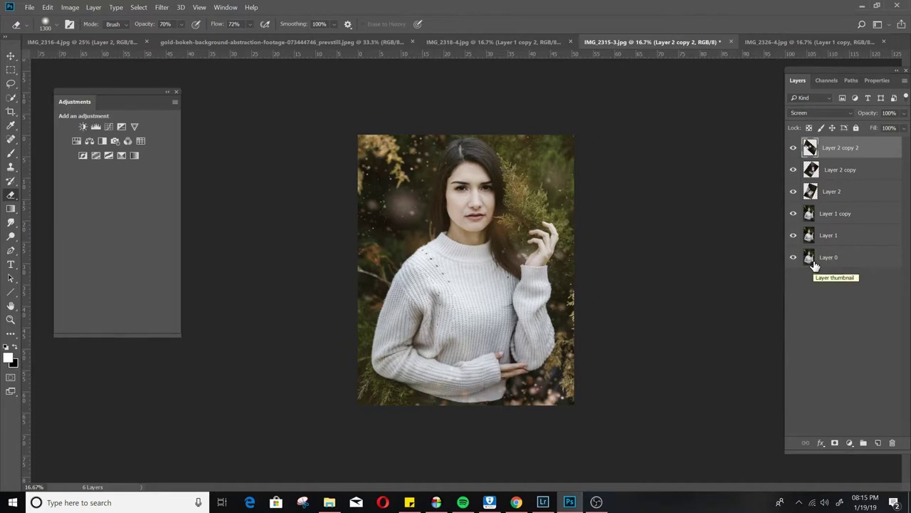
- Hide and reshow Layer 2 copy 2, Layer 2 copy and Layer 2 to compare the bokeh overlays
left_click(794, 148)
left_click(794, 148)
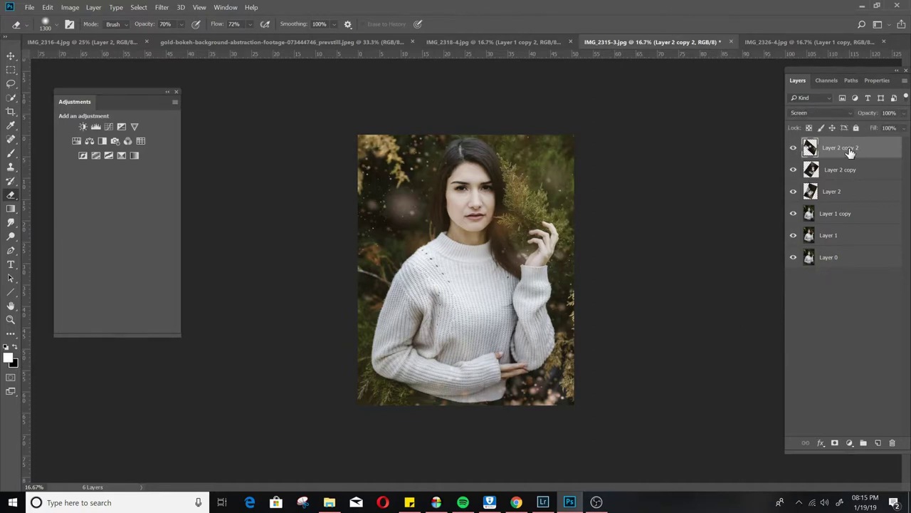
left_click(794, 170)
left_click(794, 169)
left_click(794, 192)
left_click(794, 191)
- Add a Levels adjustment with inputs 10, 0.95 and 245, comparing with and without it
left_click(95, 127)
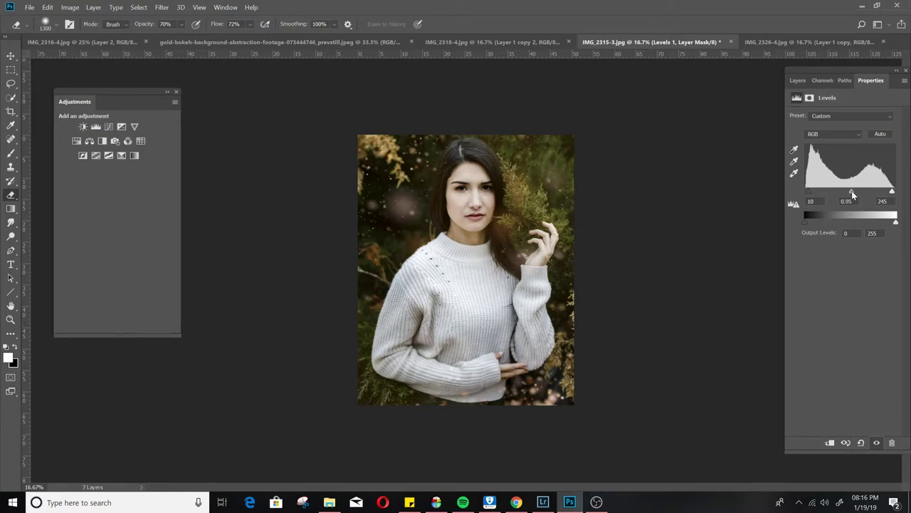
left_click(798, 80)
left_click(794, 148)
left_click(794, 148)
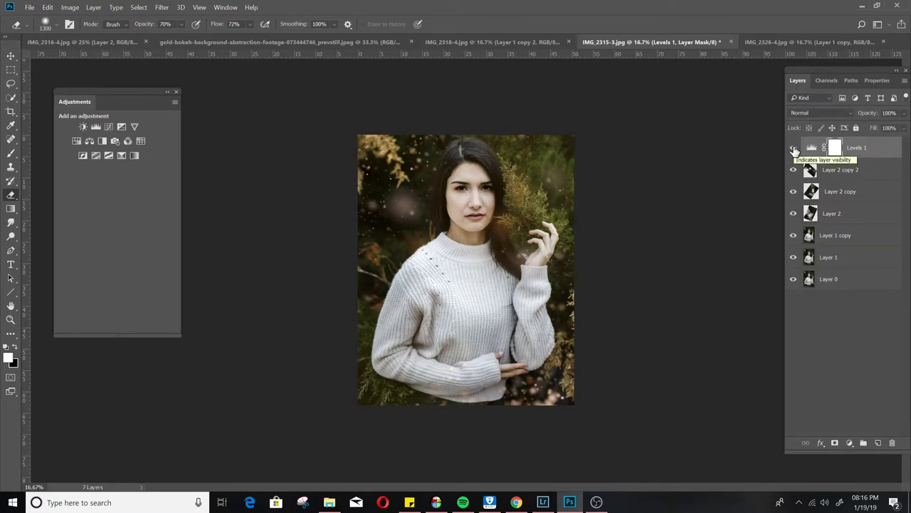
- Duplicate Layer 2 copy 2 into Layer 2 copy 3, dismissing the stray Preferences dialog
left_click(843, 173)
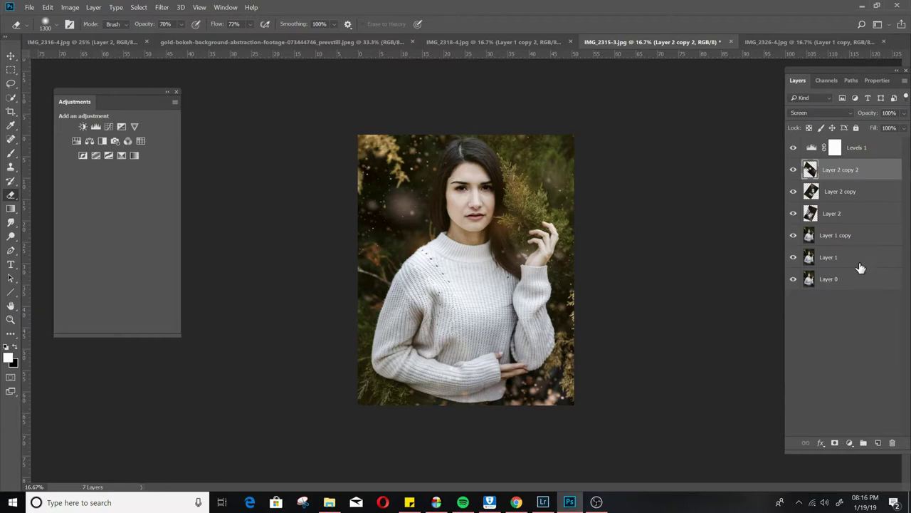
key("ctrl+j")
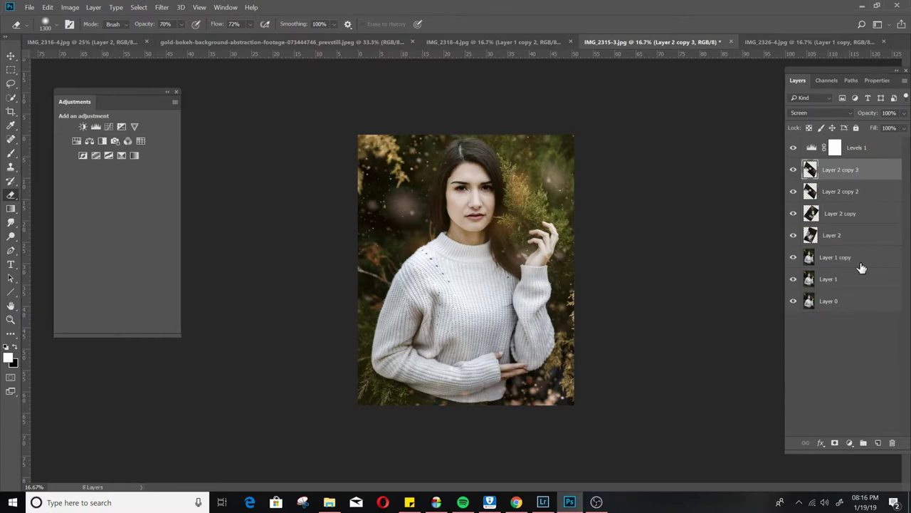
key("ctrl+z")
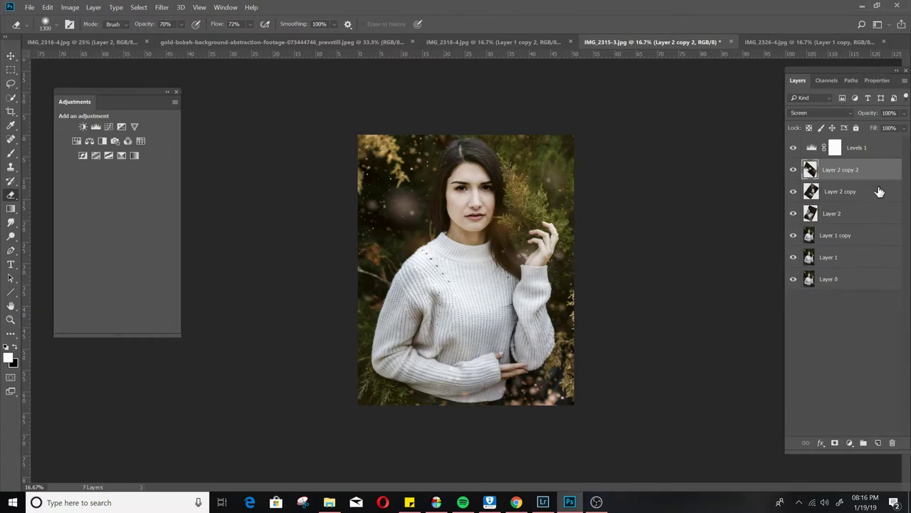
key("ctrl+j")
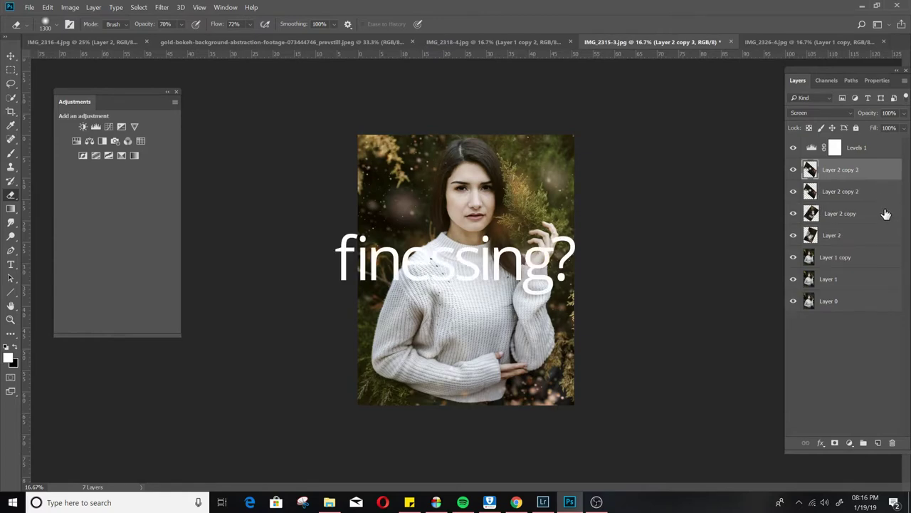
left_click(879, 199)
key("i")
key("ctrl+k")
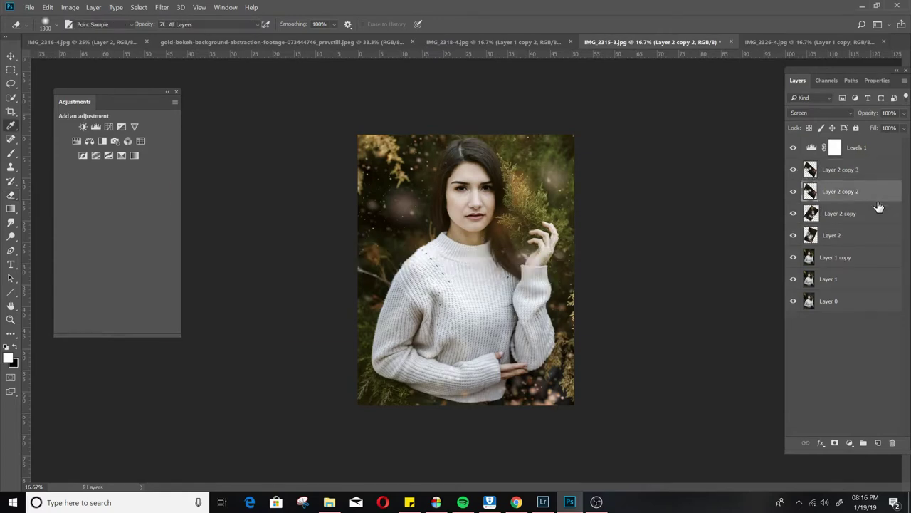
key("e")
left_click(598, 86)
- Duplicate Layer 2 copy into copy 4, lowering copy 4's fill and copy 3's opacity
left_click(874, 220)
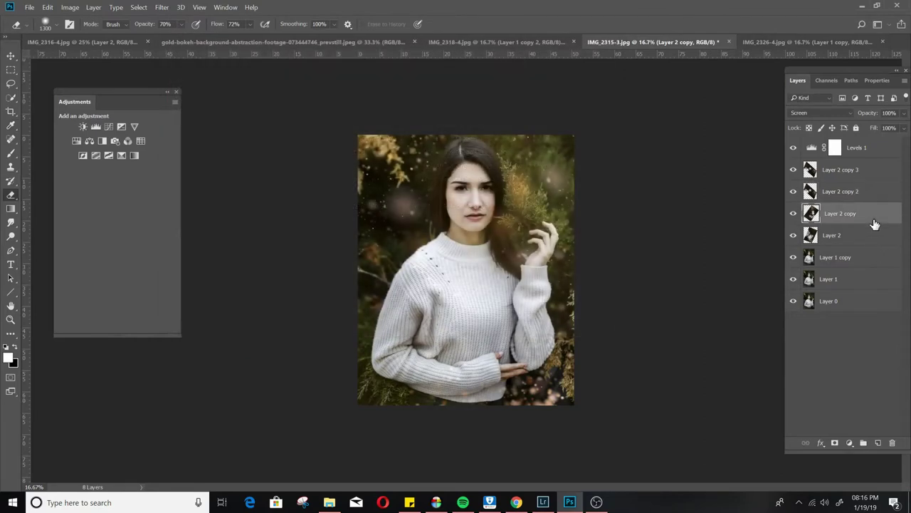
key("ctrl+j")
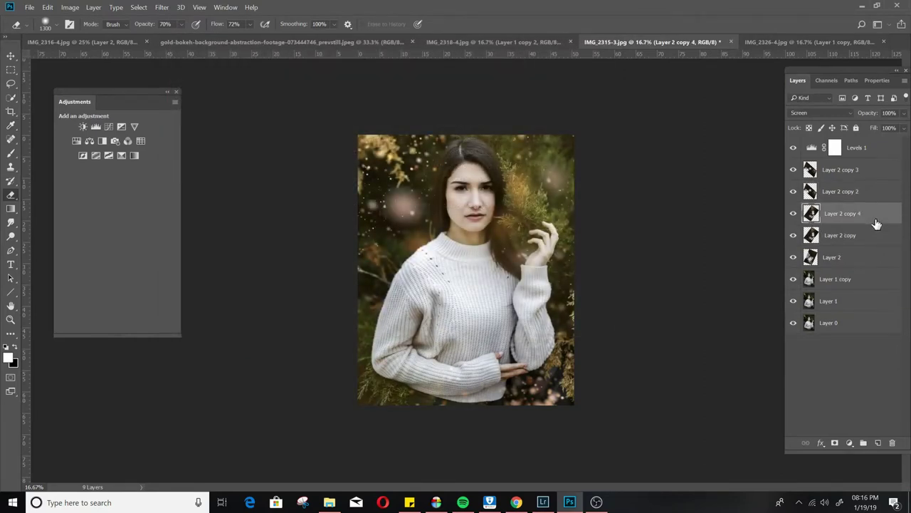
left_click(903, 128)
left_click(874, 128)
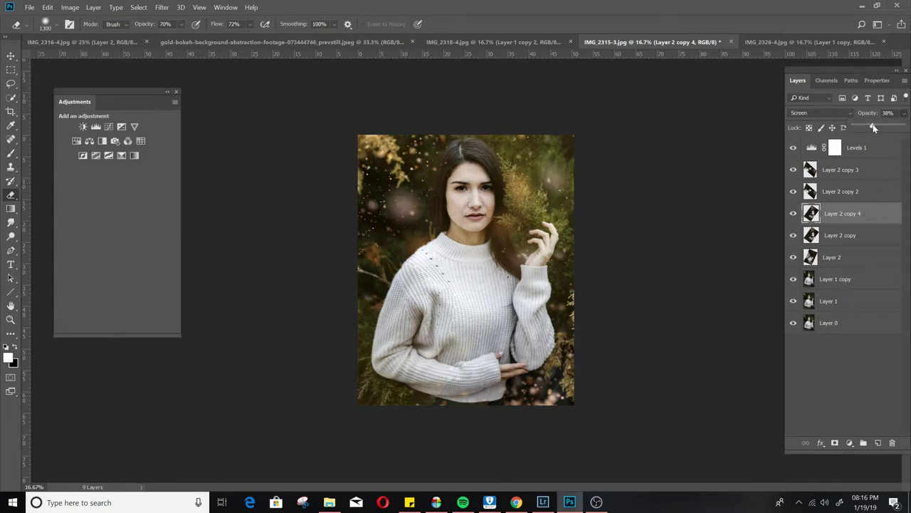
left_click(871, 171)
left_click(904, 112)
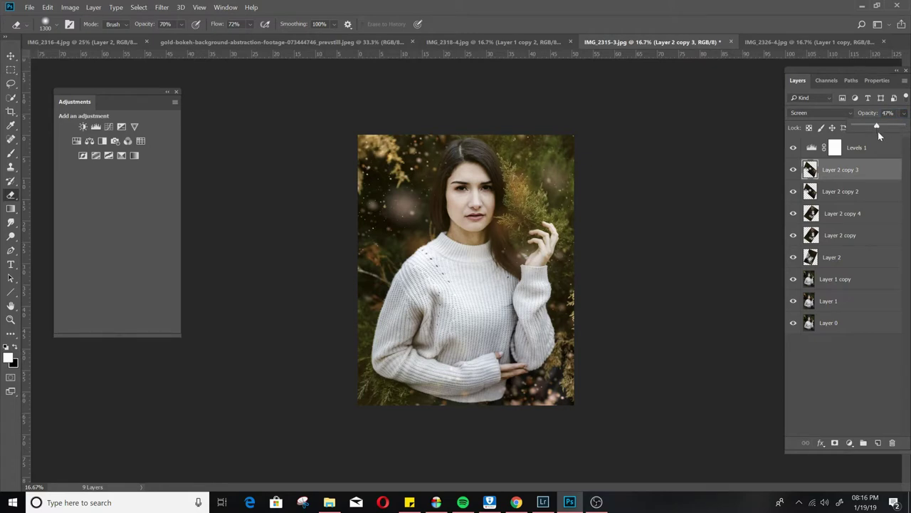
- Duplicate Layer 2 into Layer 2 copy 5 and set its opacity to 32%
left_click(866, 262)
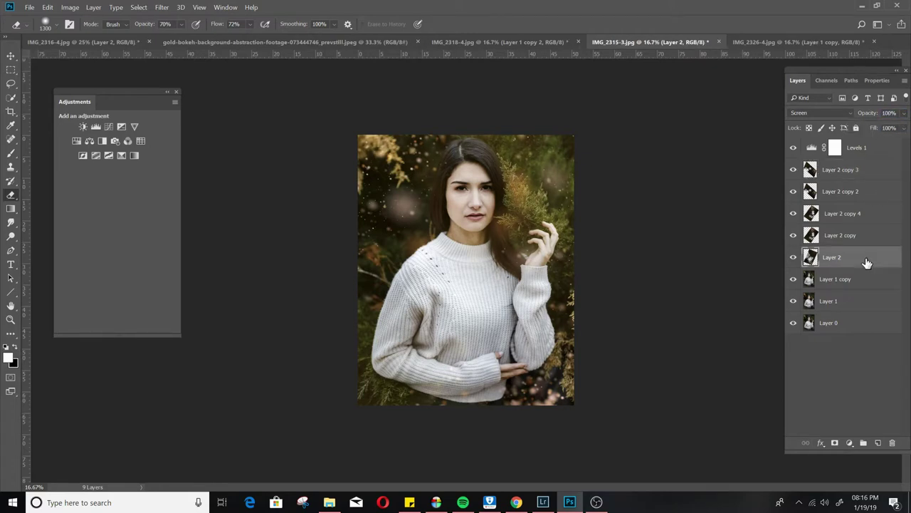
key("ctrl+j")
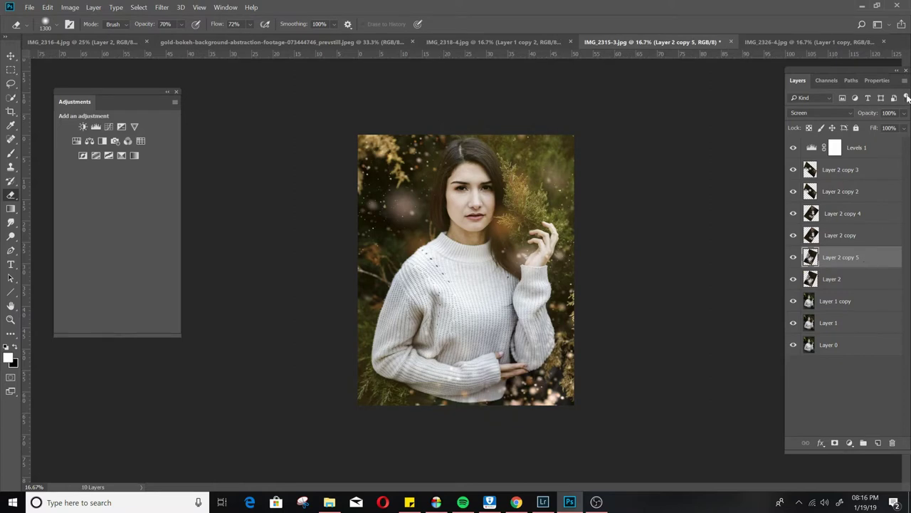
left_click(904, 114)
left_click(868, 127)
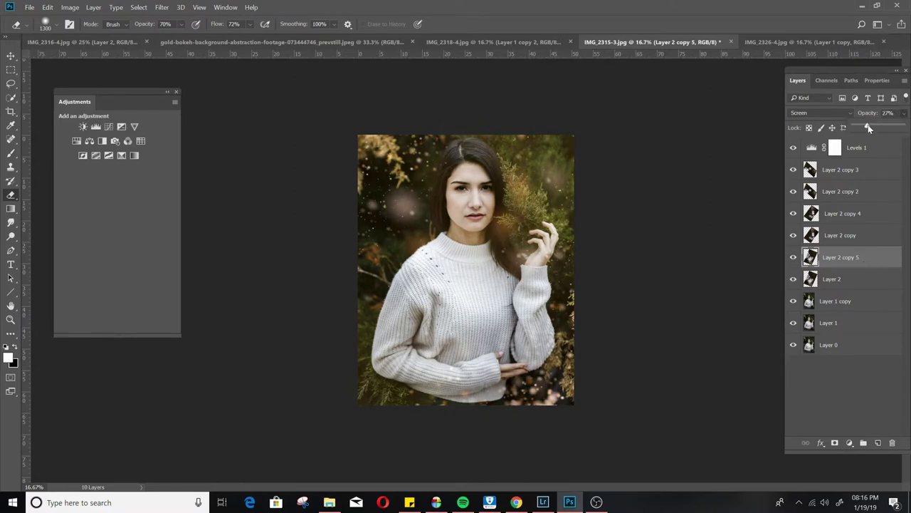
left_click(906, 116)
left_click(793, 150)
left_click(793, 151)
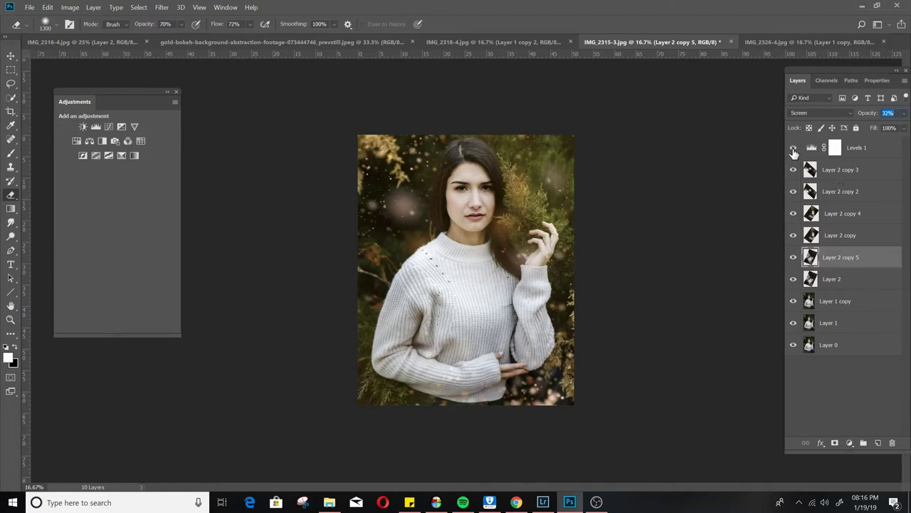